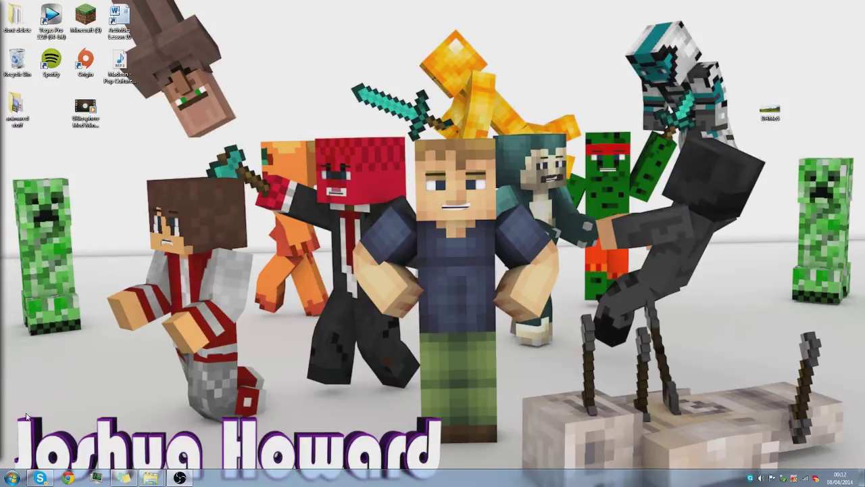
pyautogui.moveTo(9, 414); pyautogui.dragTo(172, 338)
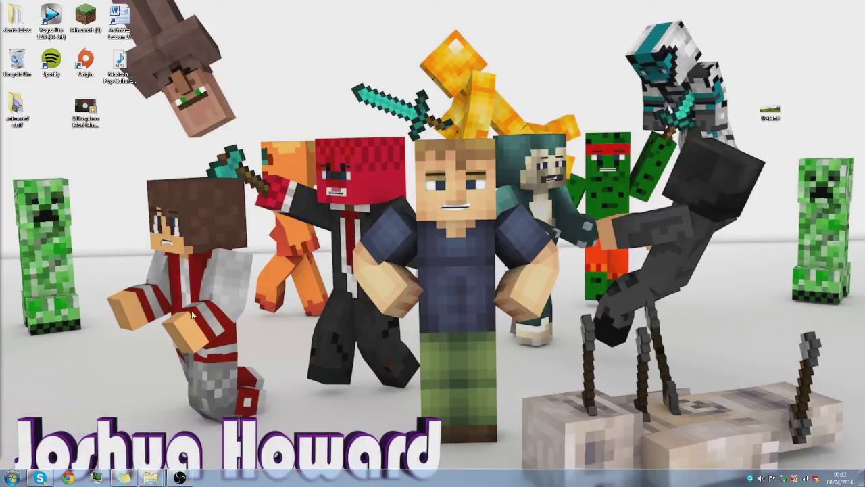
pyautogui.moveTo(279, 211); pyautogui.dragTo(142, 240)
pyautogui.moveTo(387, 67); pyautogui.dragTo(439, 67)
pyautogui.moveTo(508, 96); pyautogui.dragTo(503, 307)
pyautogui.moveTo(256, 139); pyautogui.dragTo(324, 392)
# Launch CINEMA 4D 64 Bit from the Cinema 4D R13 by Intel folder inside the Photoshop CS6 folder in Documents
pyautogui.click(12, 478)
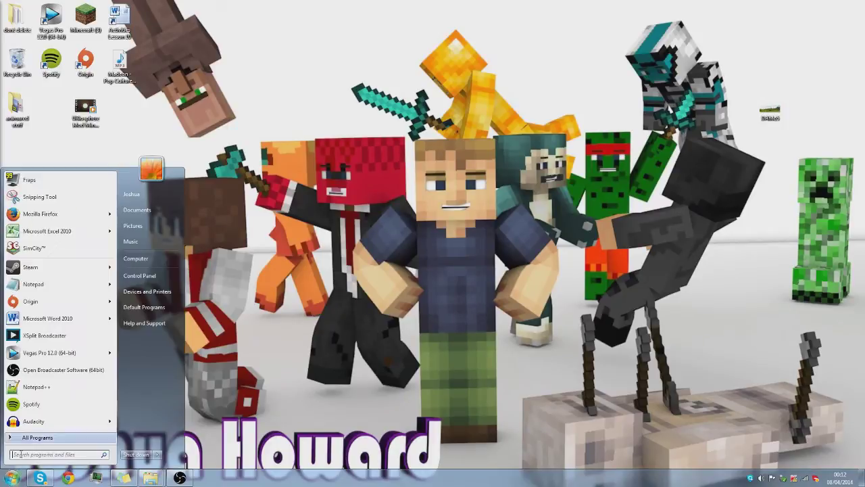
pyautogui.click(137, 209)
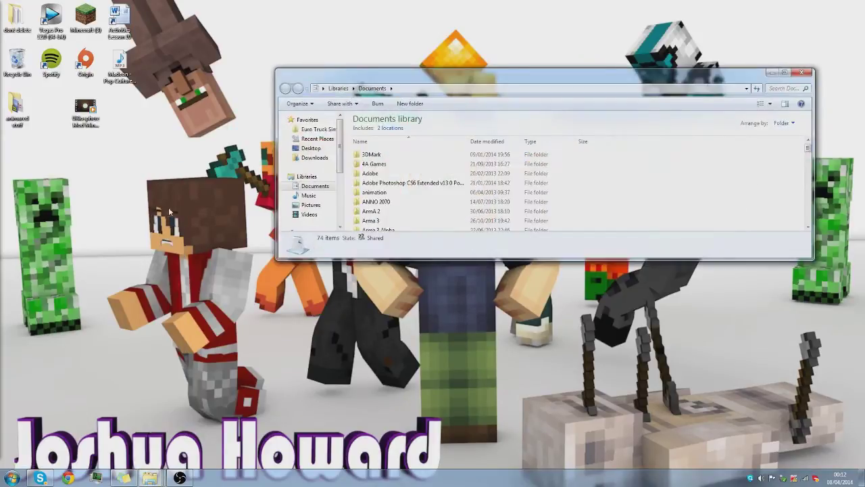
pyautogui.click(365, 182)
pyautogui.doubleClick(366, 182)
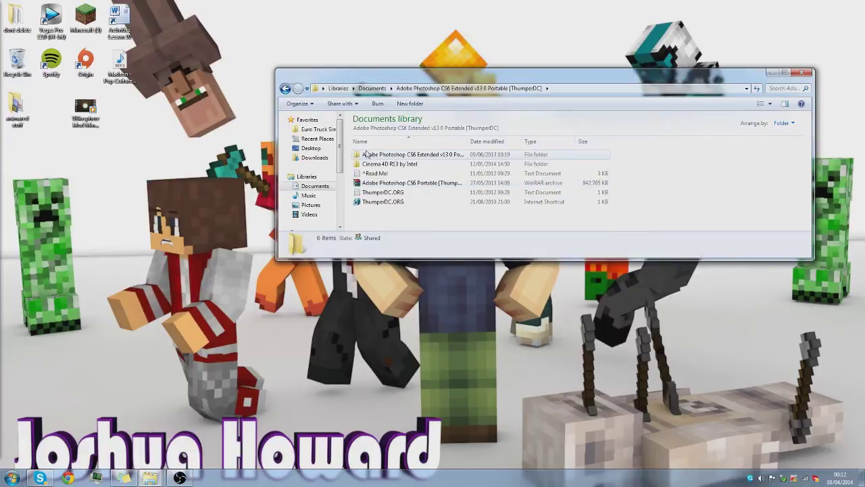
pyautogui.doubleClick(382, 163)
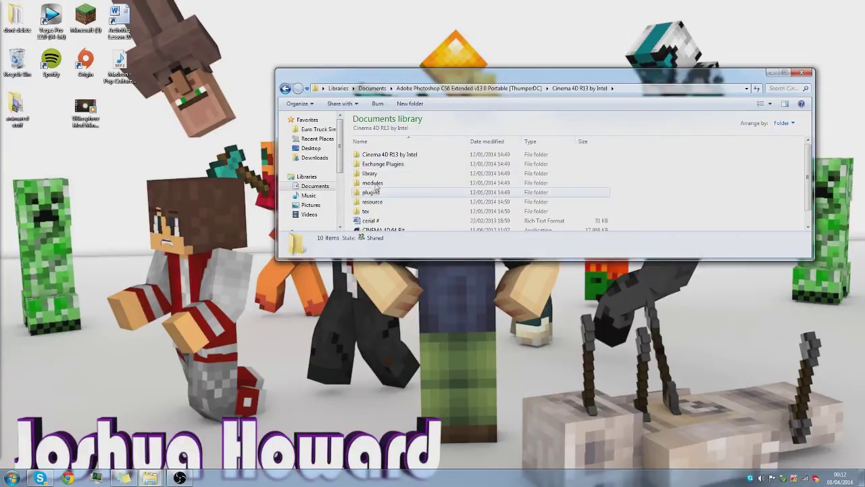
pyautogui.click(371, 178)
pyautogui.click(396, 216)
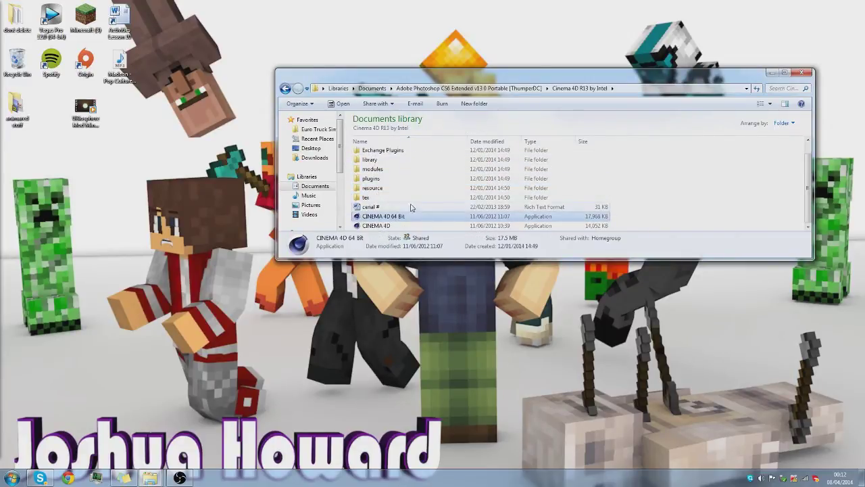
pyautogui.doubleClick(395, 225)
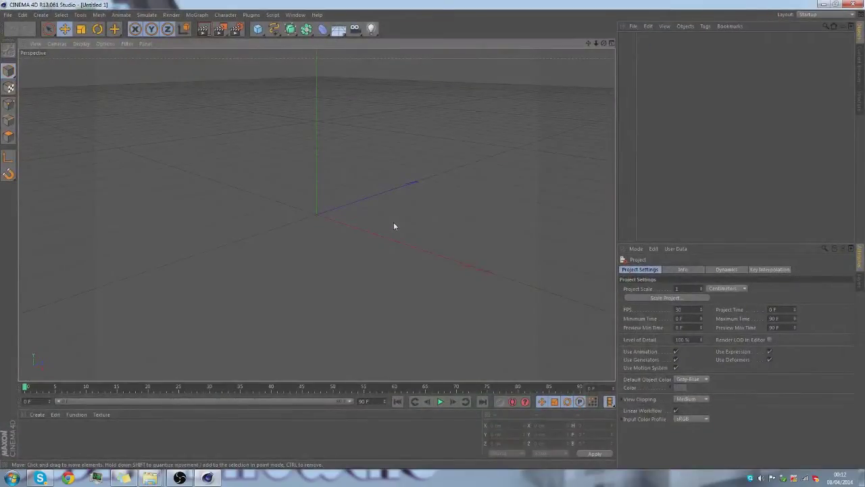
# Set the render output size to 1280 × 720 pixels in the render settings
pyautogui.click(235, 34)
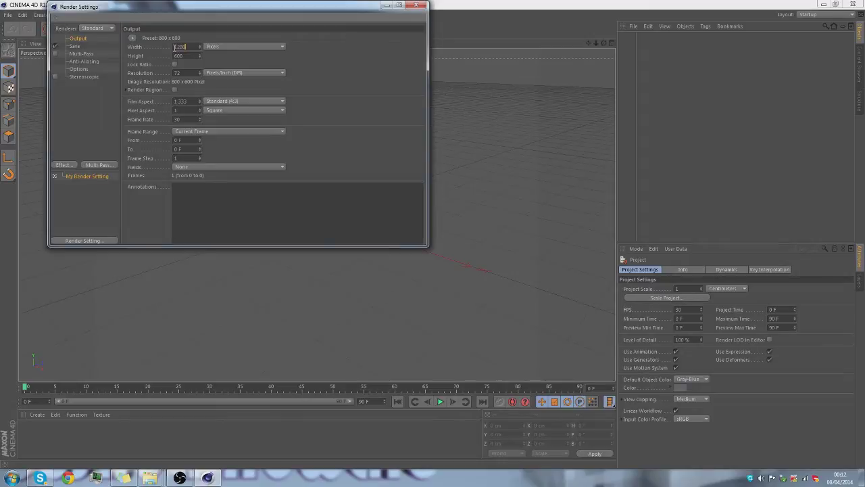
pyautogui.press('Tab')
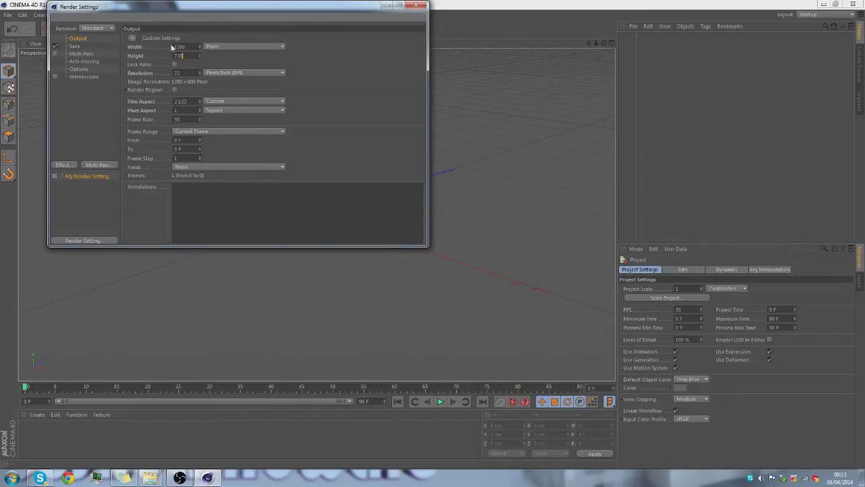
pyautogui.press('Return')
# Add the Ambient Occlusion and Global Illumination effects to the render settings
pyautogui.click(63, 165)
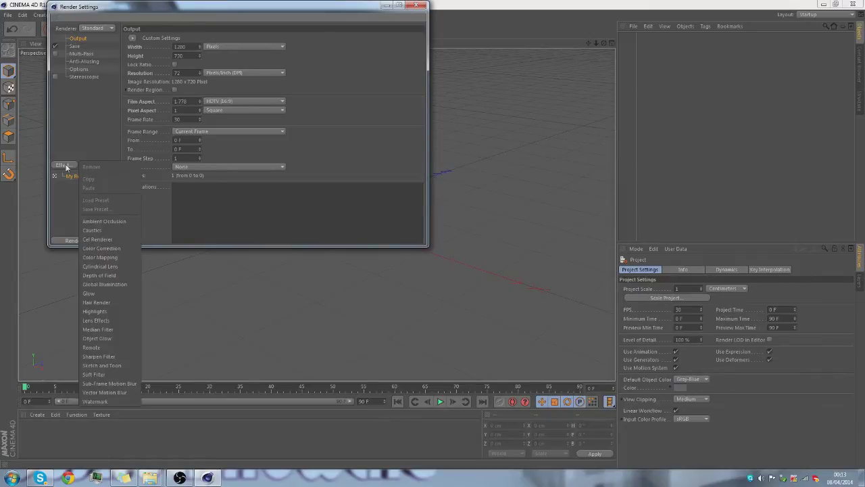
pyautogui.click(115, 223)
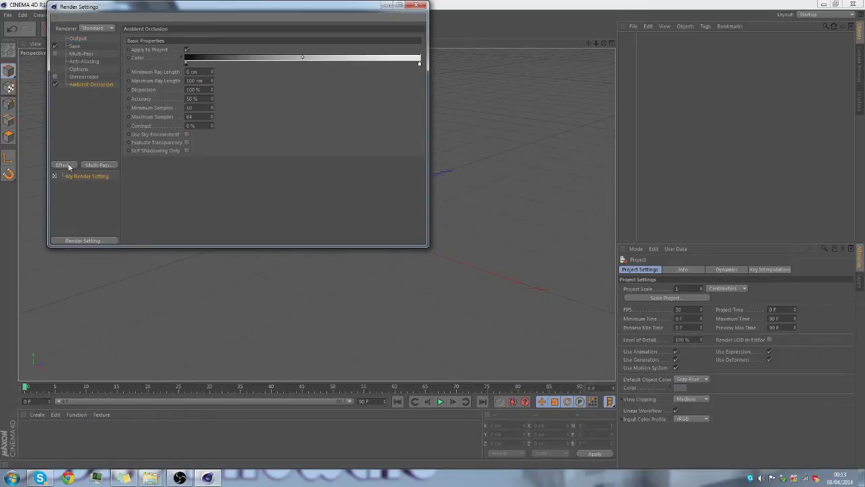
pyautogui.click(68, 166)
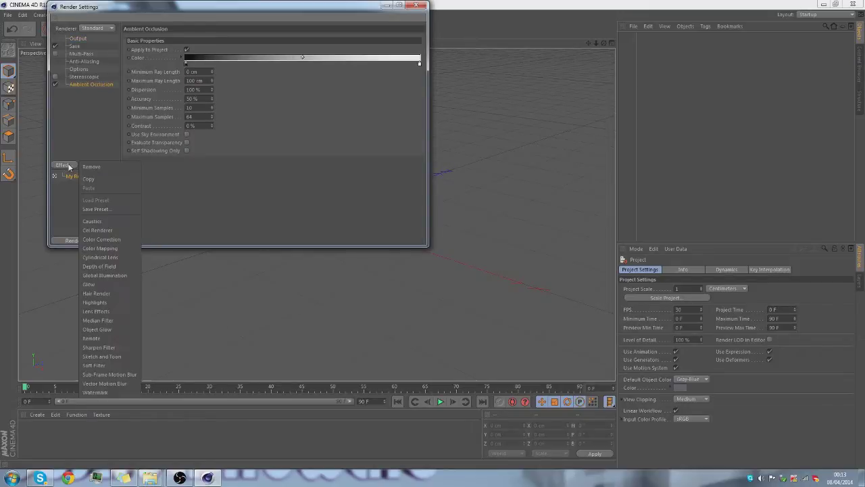
pyautogui.click(106, 274)
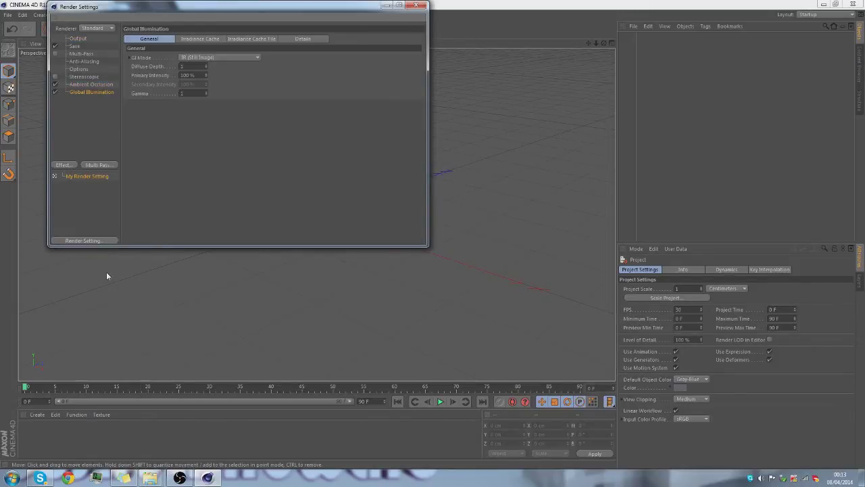
# Set Global Illumination's irradiance cache Stochastic Samples and Record Density to Low, and close the render settings
pyautogui.click(193, 39)
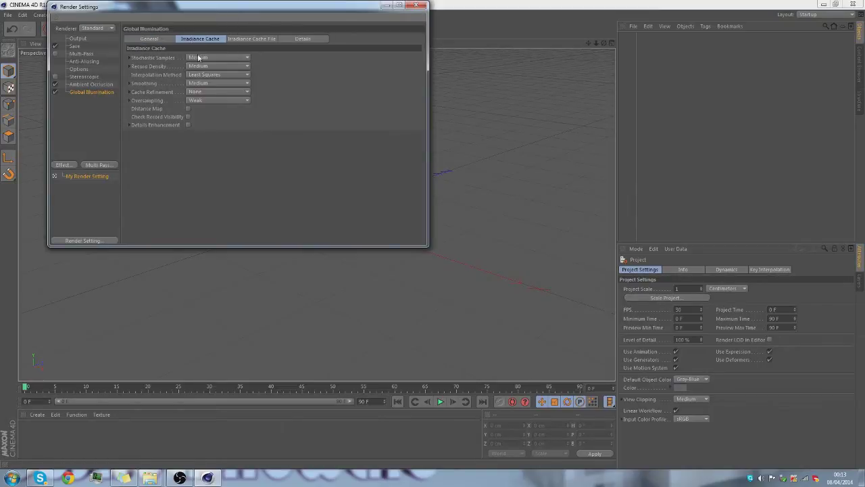
pyautogui.click(198, 57)
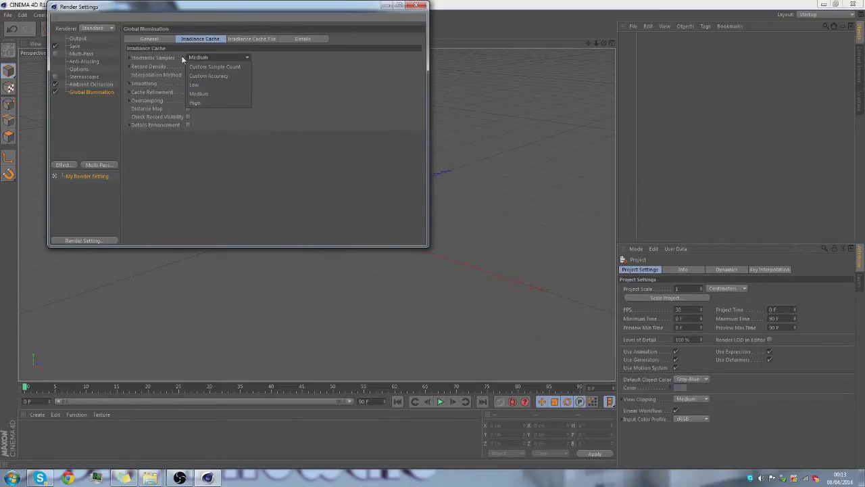
pyautogui.click(197, 84)
pyautogui.click(208, 66)
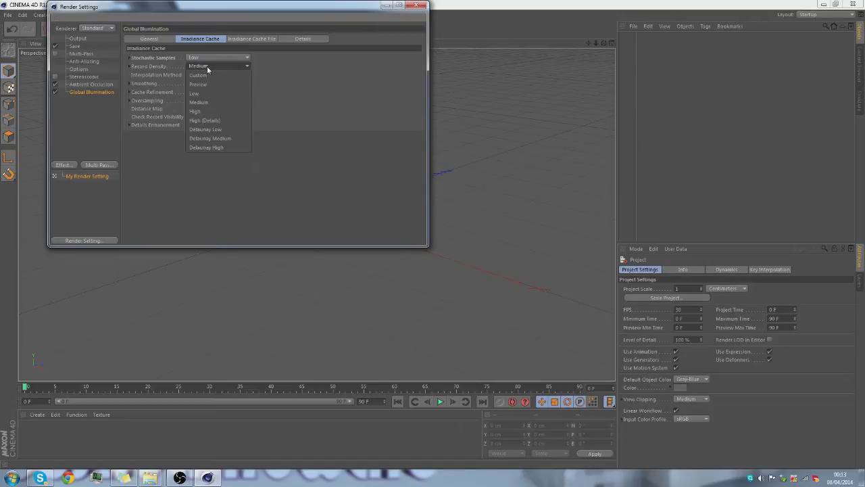
pyautogui.click(212, 94)
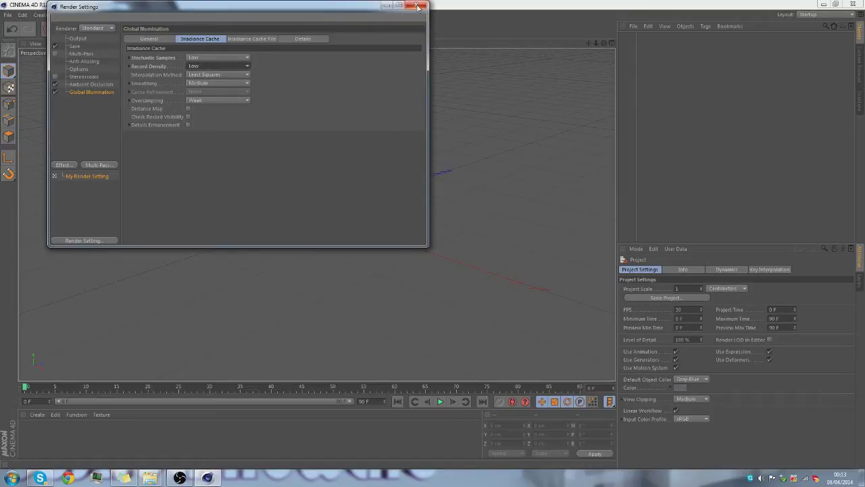
pyautogui.click(417, 7)
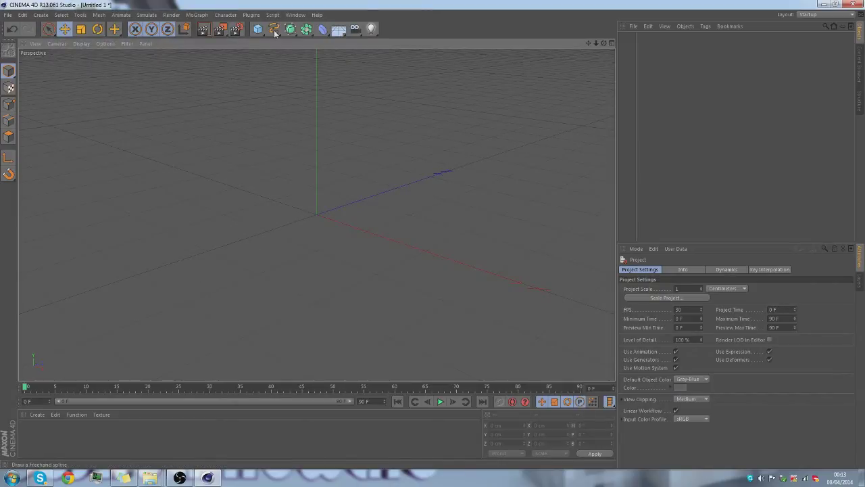
# Add a Floor object, duplicate it, and rename the copy to "wall"
pyautogui.click(339, 30)
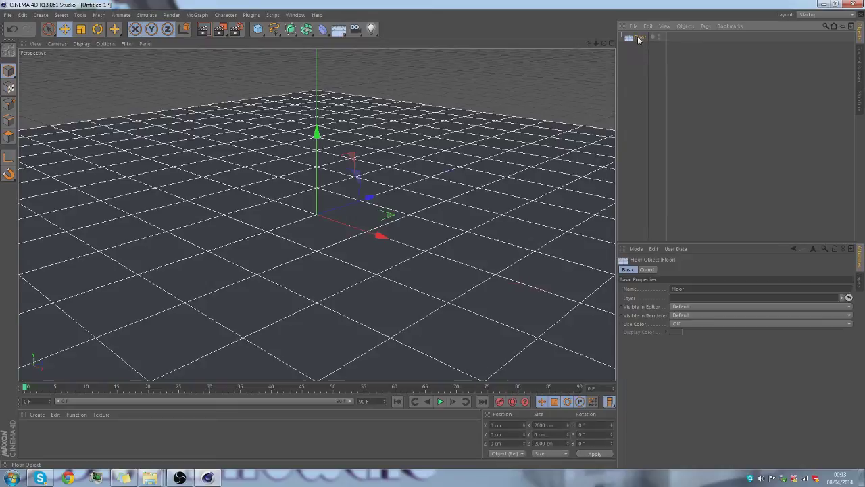
pyautogui.moveTo(634, 42)
pyautogui.keyDown('ctrl'); pyautogui.mouseDown()
pyautogui.moveTo(637, 53)
pyautogui.moveTo(643, 37)
pyautogui.mouseUp(); pyautogui.keyUp('ctrl')
pyautogui.write('W')
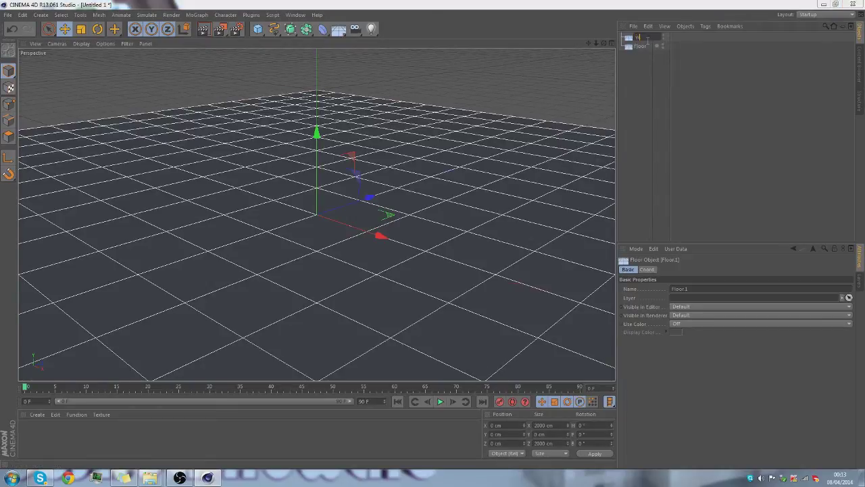
pyautogui.write('all')
pyautogui.press('Return')
pyautogui.click(552, 59)
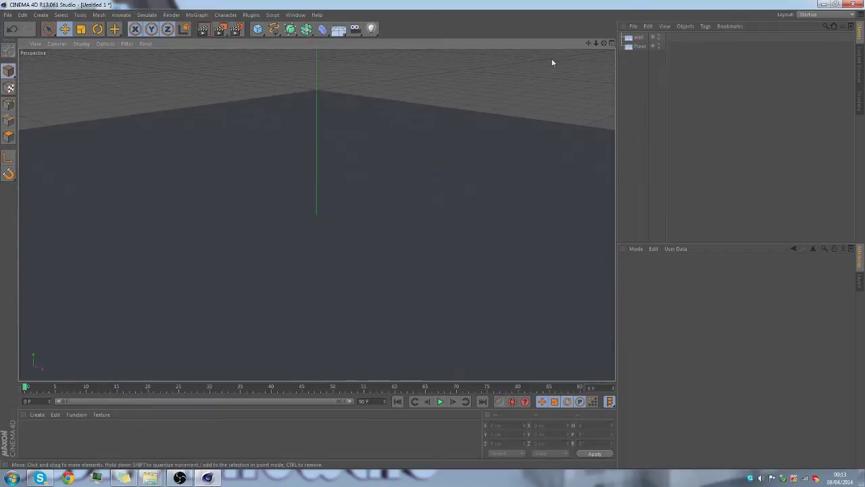
pyautogui.click(824, 4)
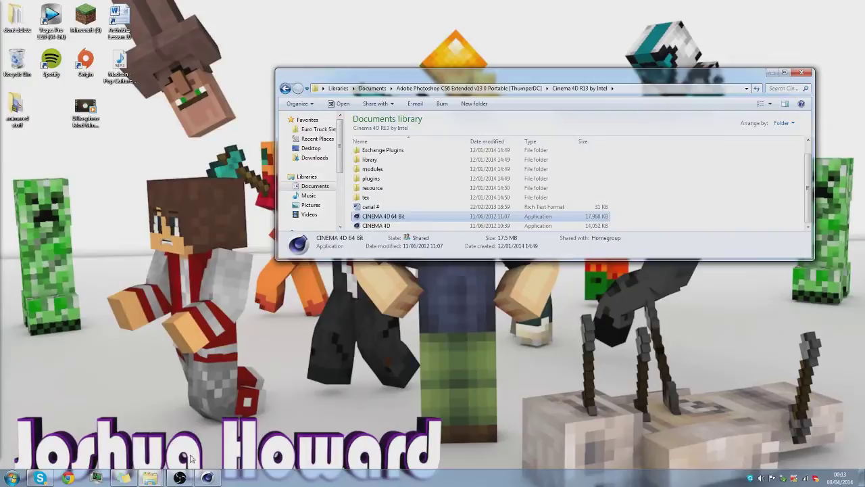
pyautogui.click(209, 478)
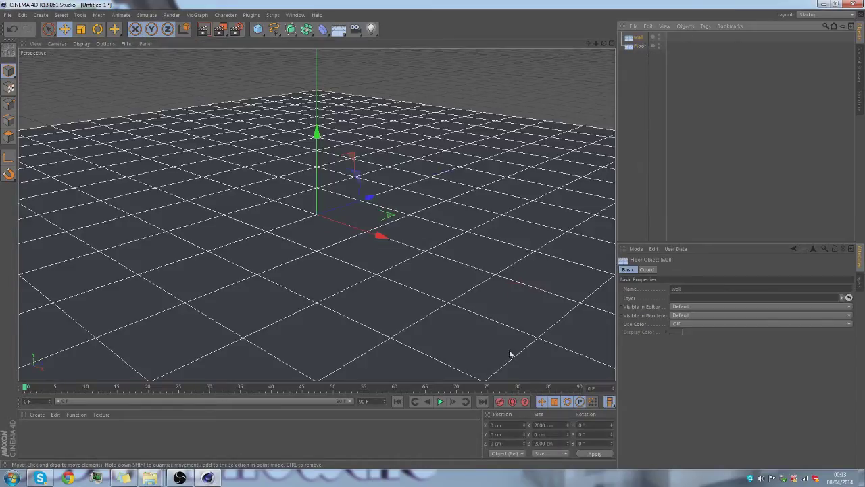
# Stand the wall object upright by setting its H and B rotation to 90° each
pyautogui.doubleClick(582, 425)
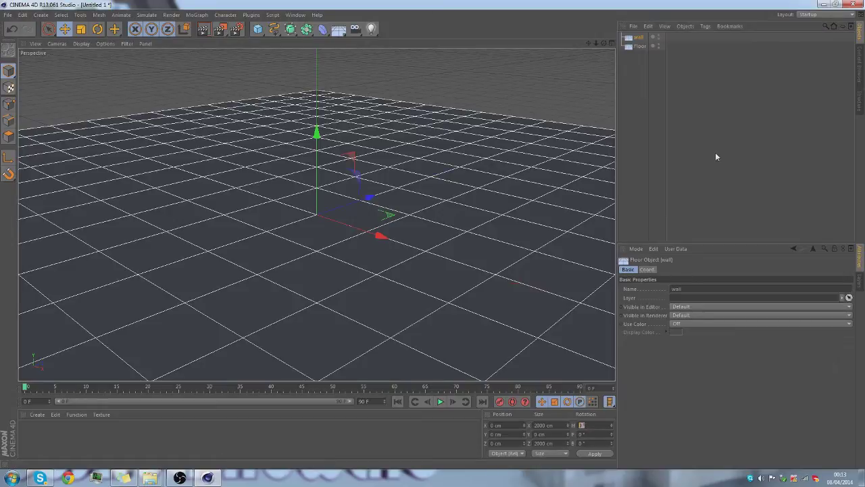
pyautogui.write('90')
pyautogui.press('Return')
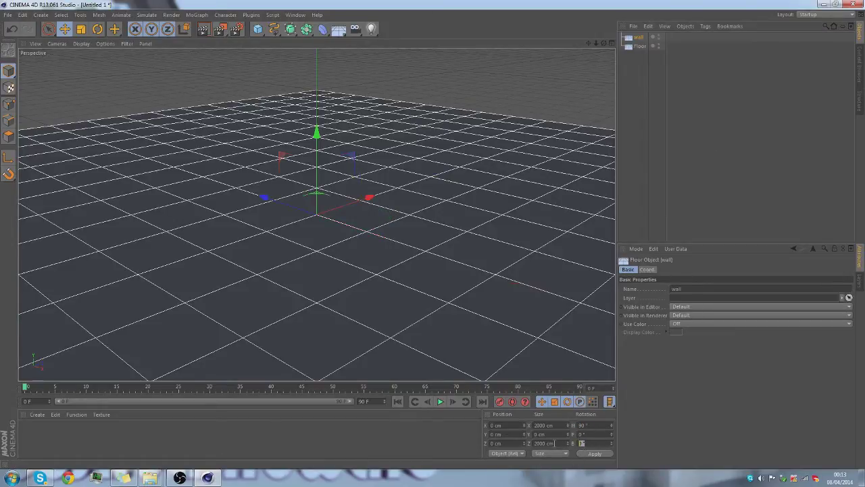
pyautogui.write('90')
pyautogui.press('Return')
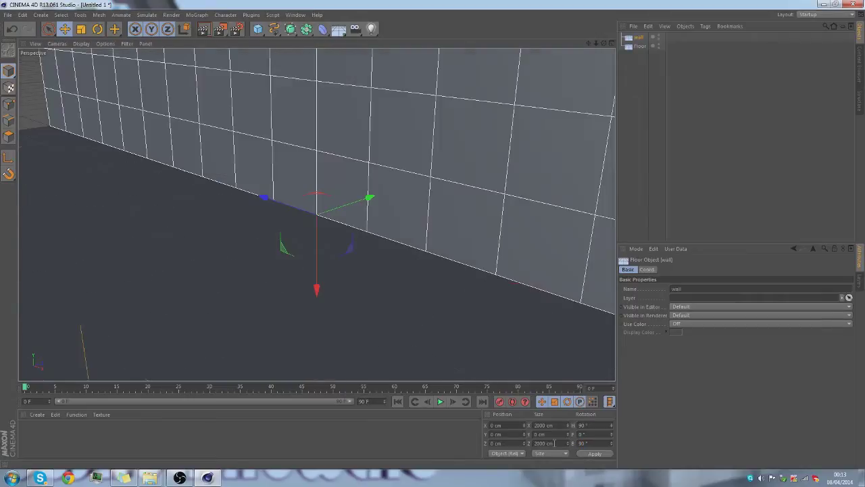
# Create a new material and name it "wall and floor"
pyautogui.click(391, 307)
pyautogui.keyDown('alt'); pyautogui.moveTo(391, 308); pyautogui.dragTo(402, 264); pyautogui.keyUp('alt')
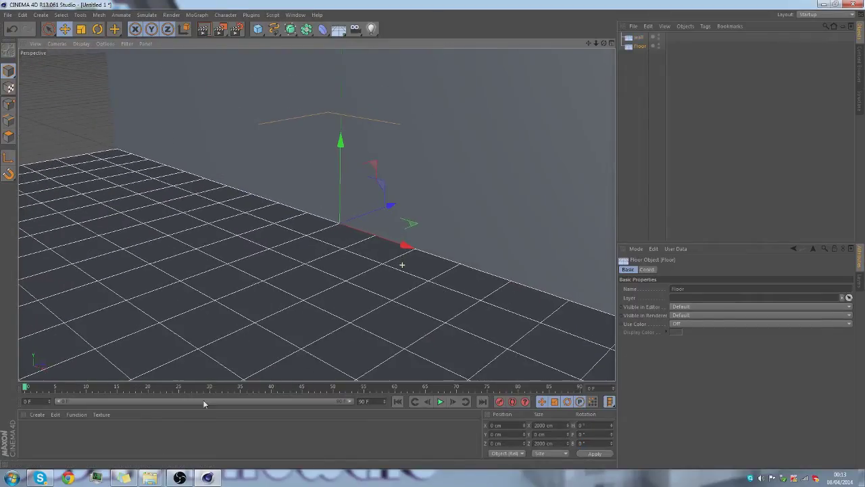
pyautogui.doubleClick(117, 439)
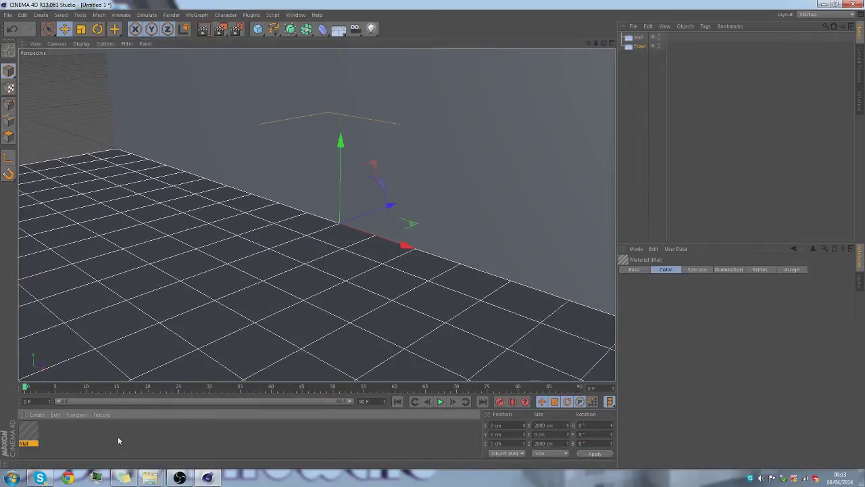
pyautogui.doubleClick(27, 443)
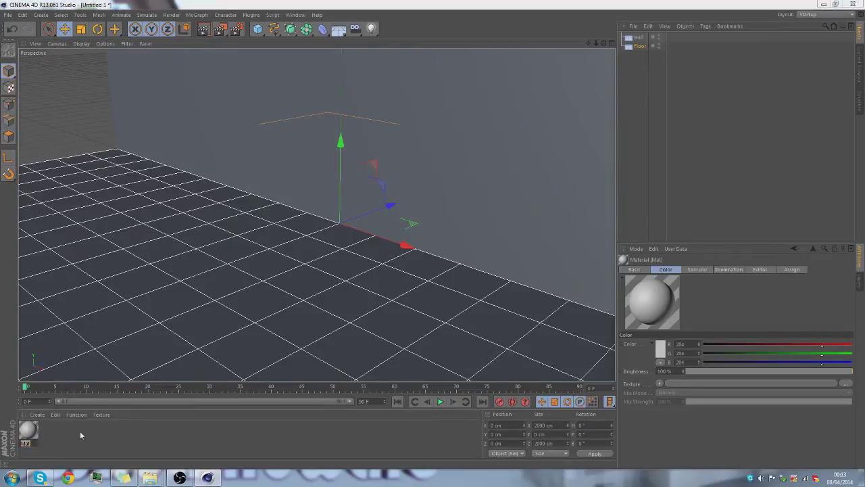
pyautogui.write('wall ar')
pyautogui.write('nd floor')
pyautogui.press('Return')
# Disable Specular on the "wall and floor" material, set its color to white (255, 255, 255), and close the Material Editor
pyautogui.doubleClick(29, 438)
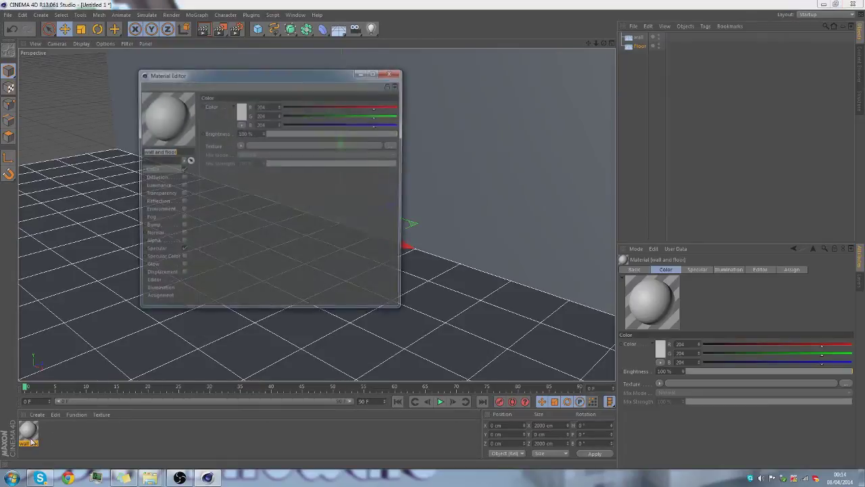
pyautogui.click(182, 251)
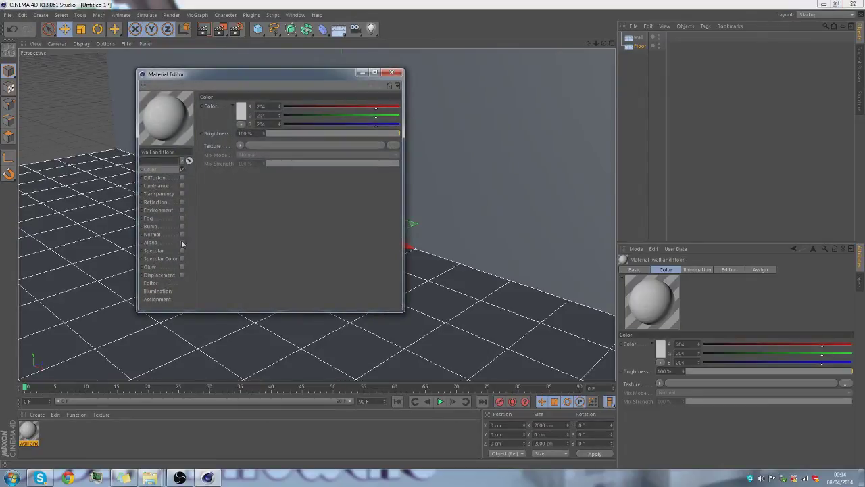
pyautogui.click(240, 112)
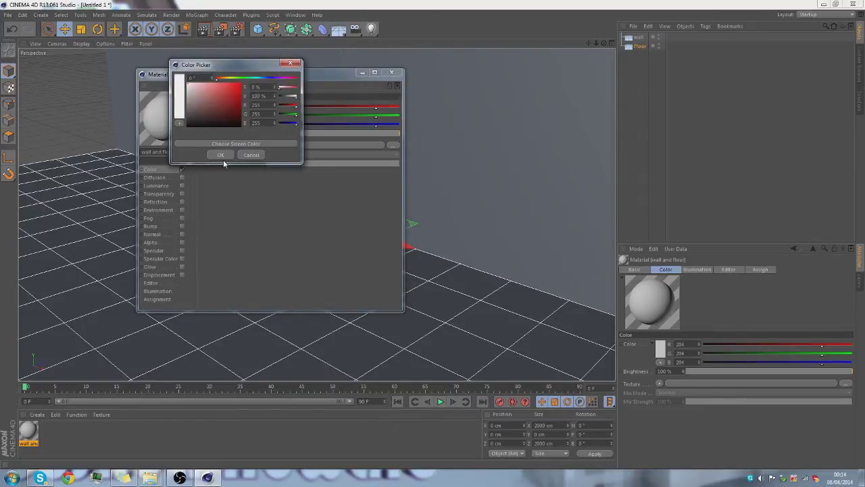
pyautogui.click(221, 155)
pyautogui.click(391, 73)
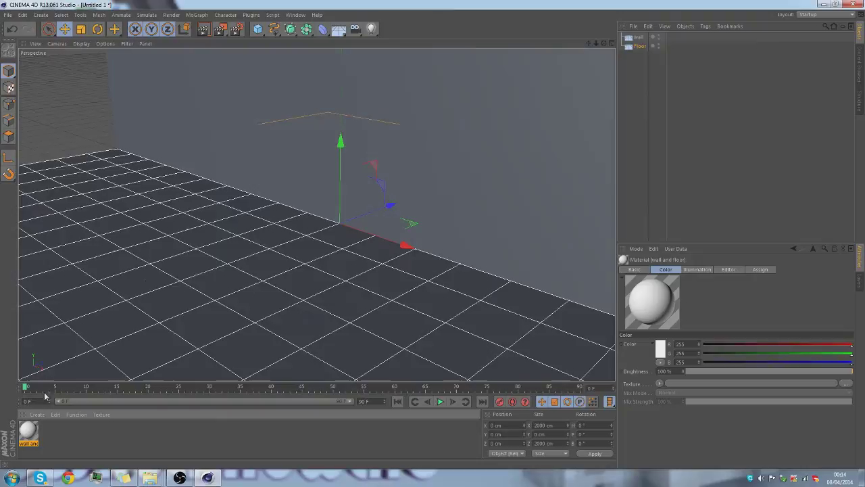
# Apply the "wall and floor" material to both the floor and the wall
pyautogui.moveTo(27, 431); pyautogui.dragTo(126, 311)
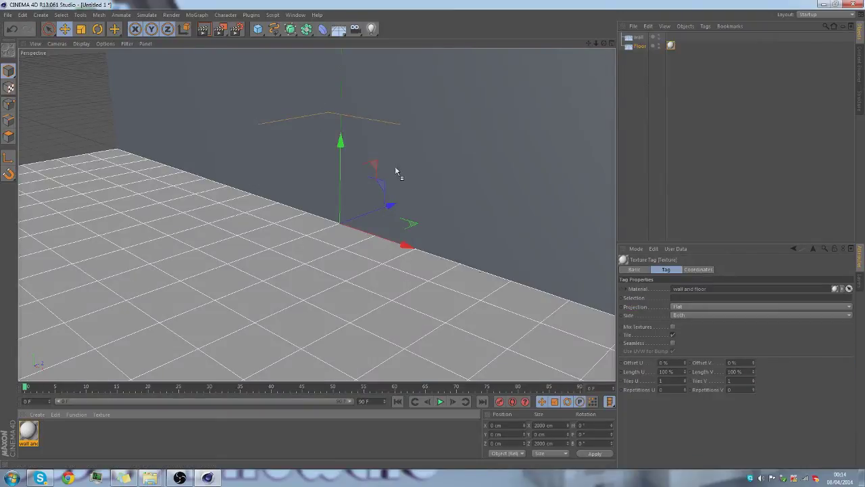
pyautogui.moveTo(396, 172); pyautogui.dragTo(418, 160)
pyautogui.click(388, 219)
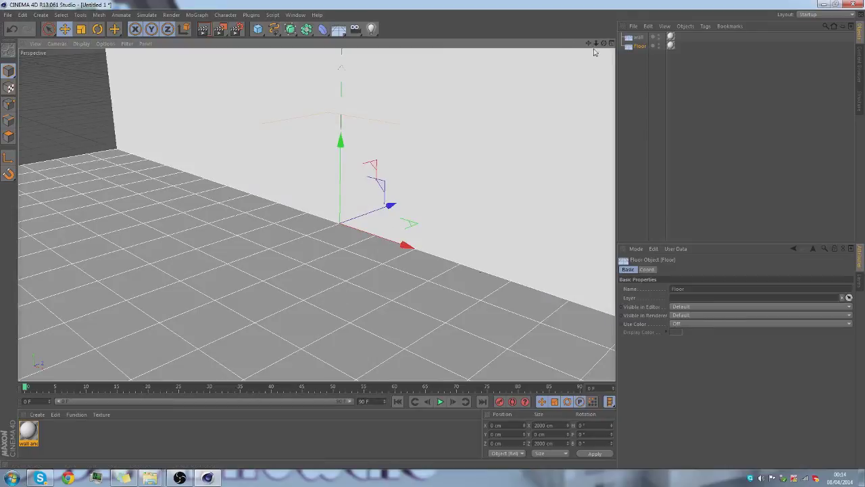
# Add an Infinite Light and move it to about X 24 cm, Y 47 cm, Z 97 cm
pyautogui.moveTo(604, 43); pyautogui.dragTo(579, 58)
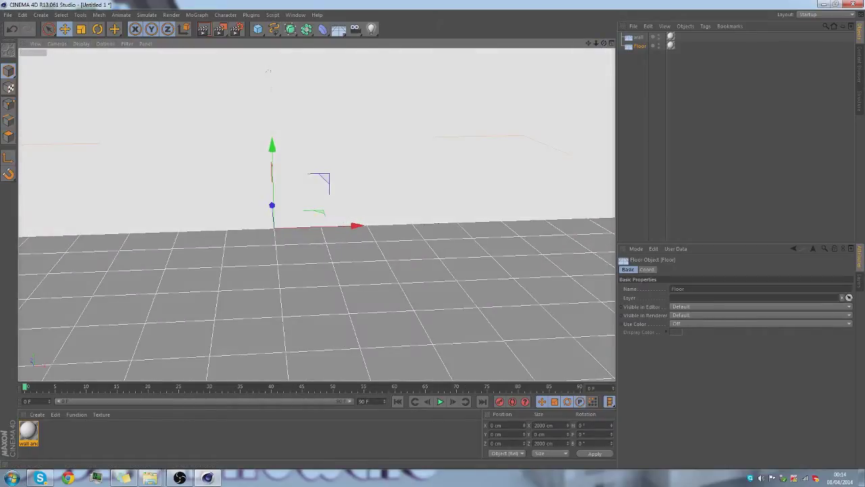
pyautogui.click(371, 28)
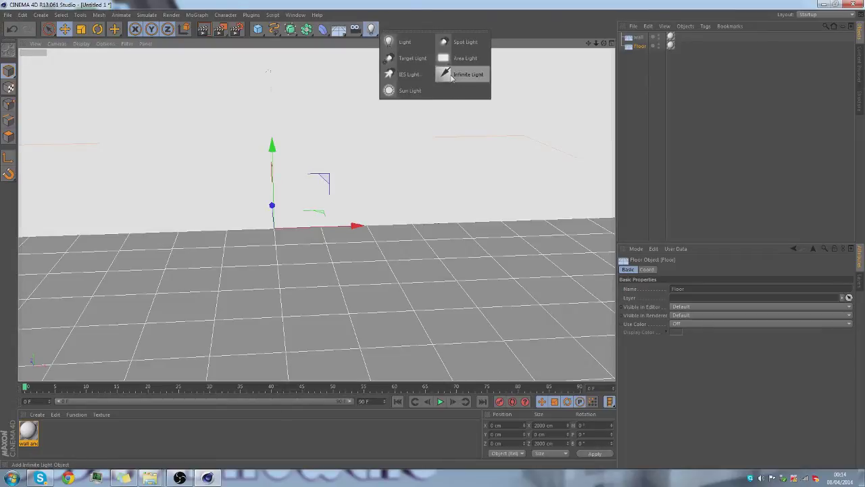
pyautogui.click(452, 80)
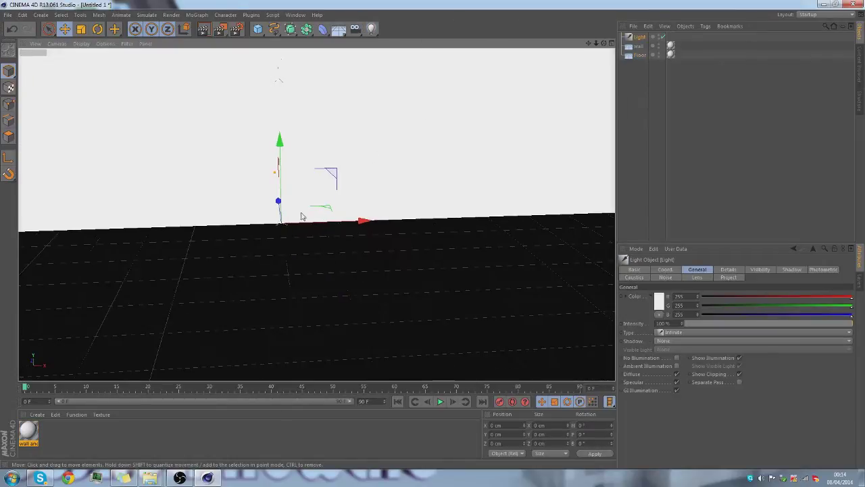
pyautogui.moveTo(281, 208); pyautogui.dragTo(299, 308)
pyautogui.moveTo(293, 253); pyautogui.dragTo(295, 121)
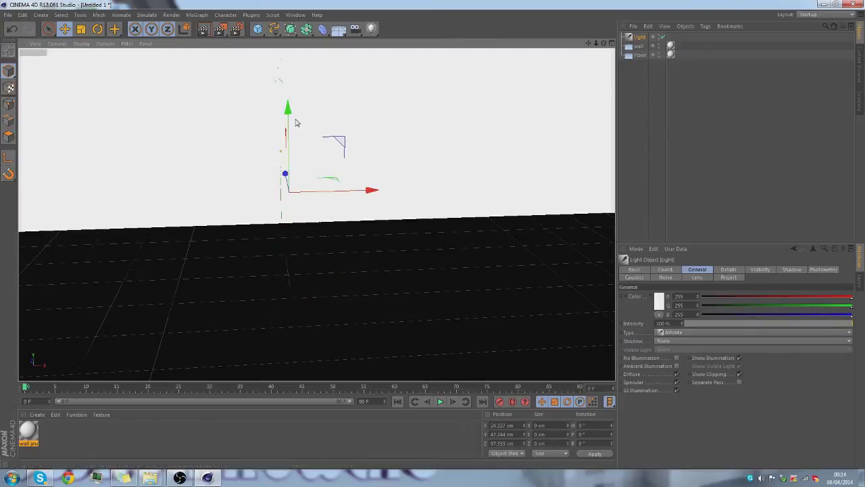
# Tilt the light downward to a pitch of about -44° and test-render the view
pyautogui.click(97, 28)
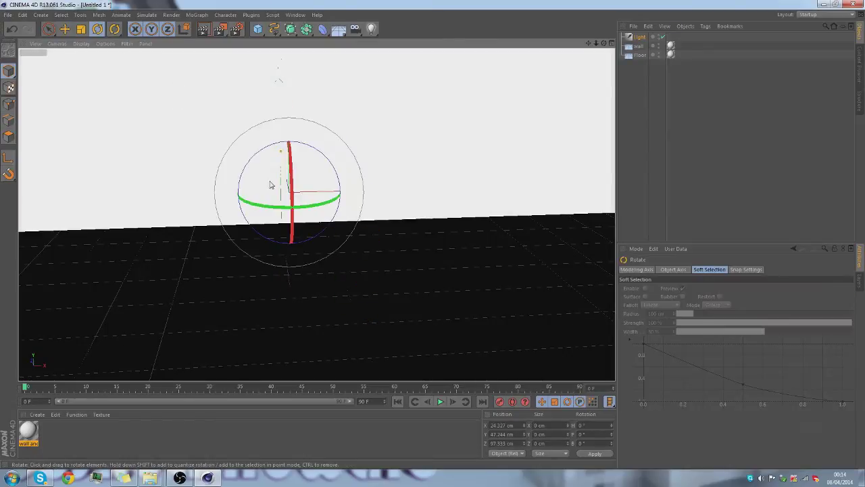
pyautogui.moveTo(293, 198); pyautogui.dragTo(287, 146)
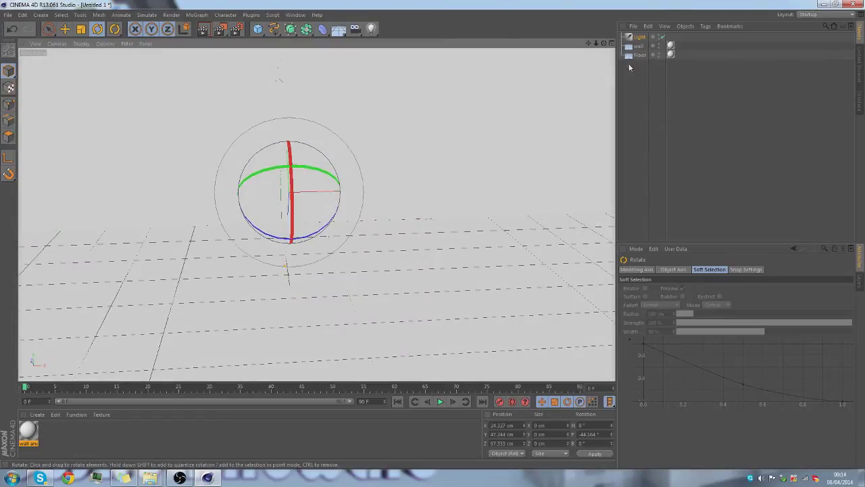
pyautogui.hotkey('ctrl', 'r')
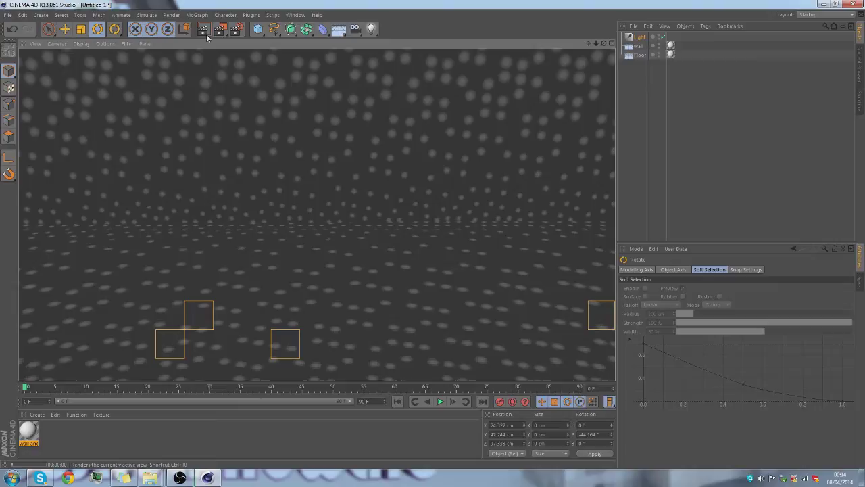
pyautogui.click(336, 219)
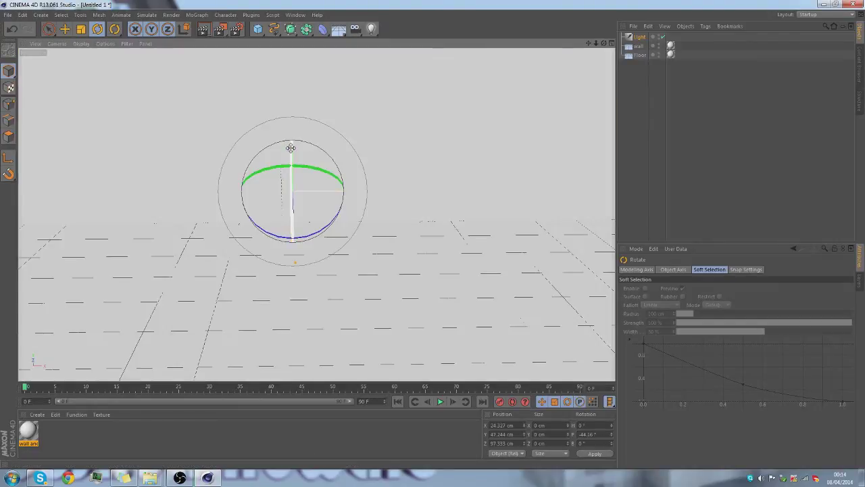
pyautogui.click(434, 162)
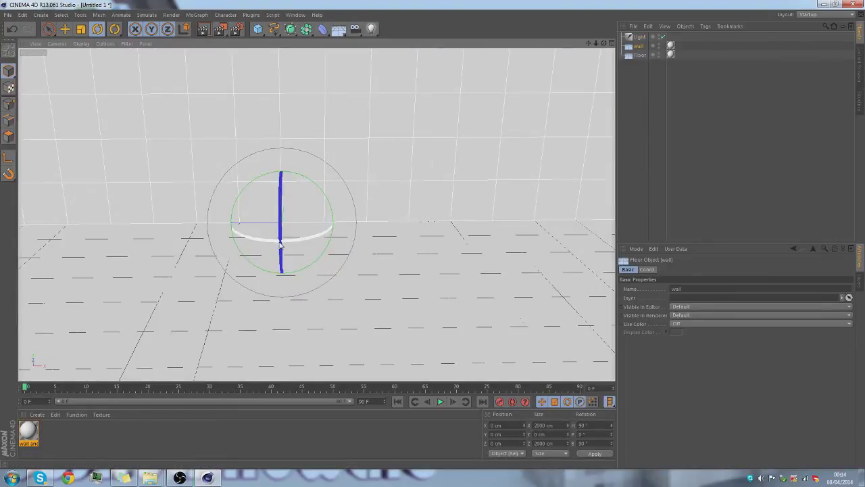
# Give the light Raytraced (Hard) shadows with a density of 60 %
pyautogui.click(638, 37)
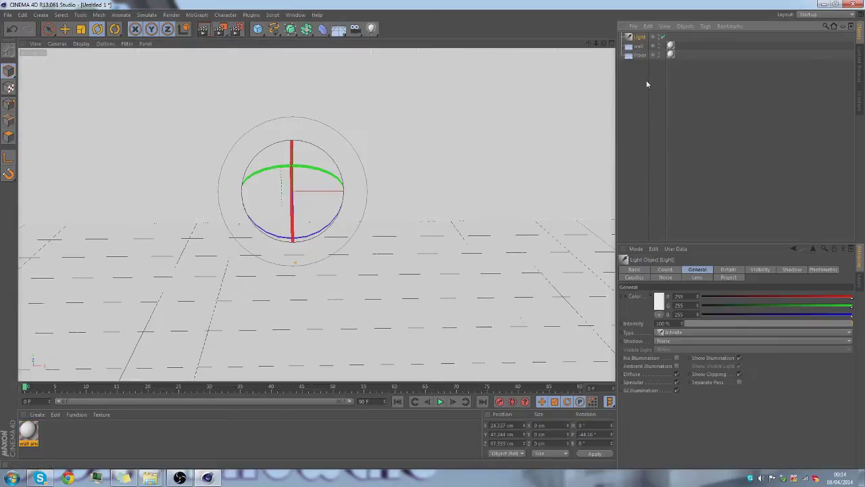
pyautogui.click(779, 269)
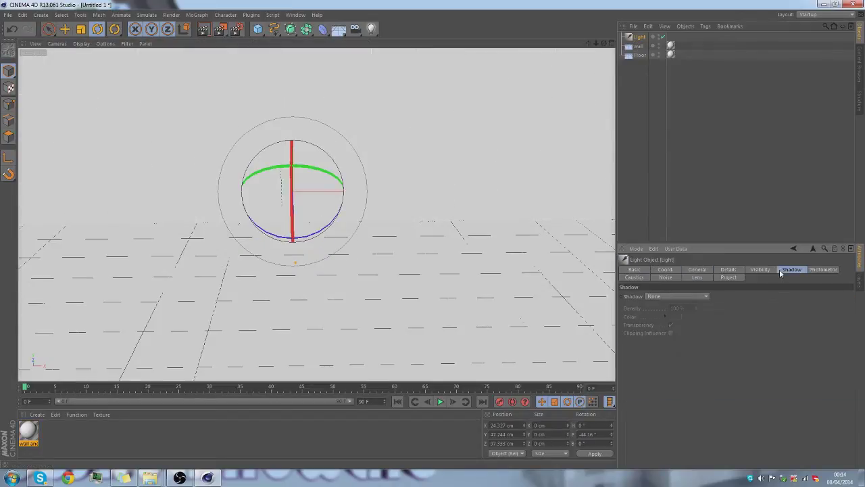
pyautogui.click(672, 298)
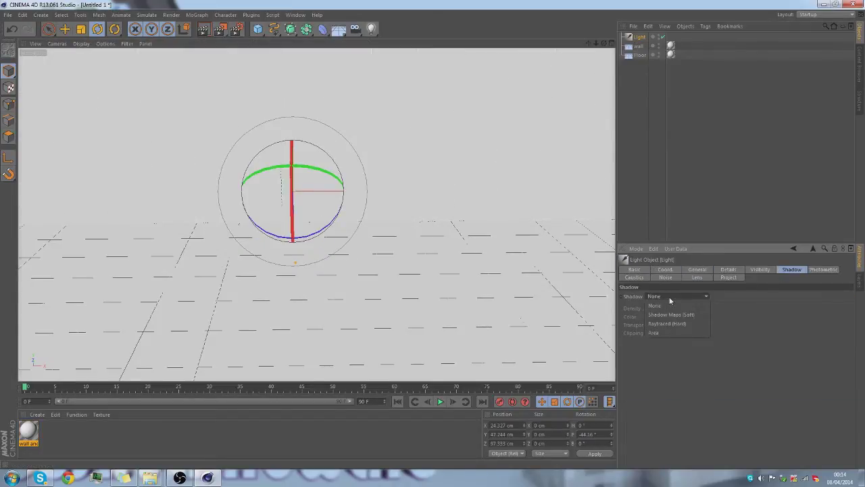
pyautogui.click(666, 323)
pyautogui.moveTo(684, 309); pyautogui.dragTo(667, 308)
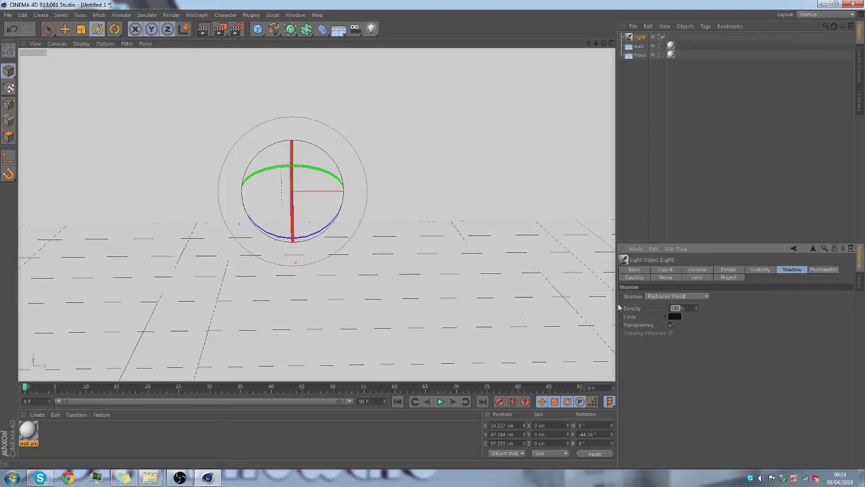
pyautogui.write('5')
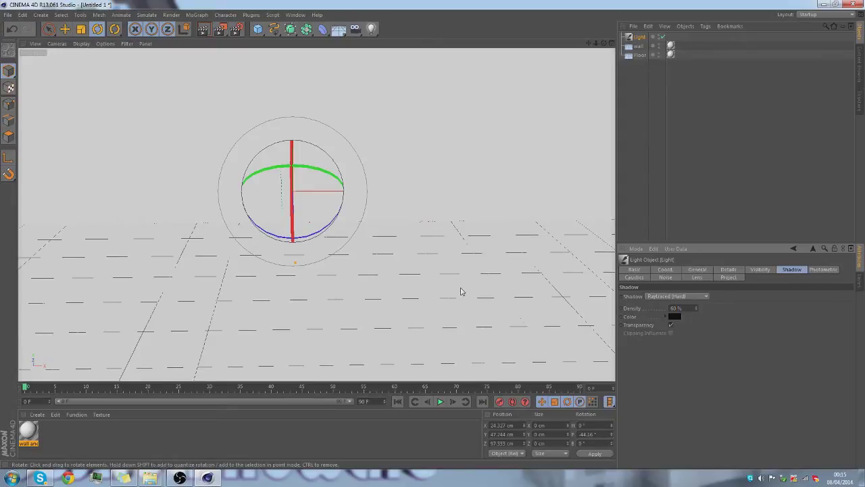
# Render the active view to check the lighting on the floor and wall
pyautogui.click(377, 131)
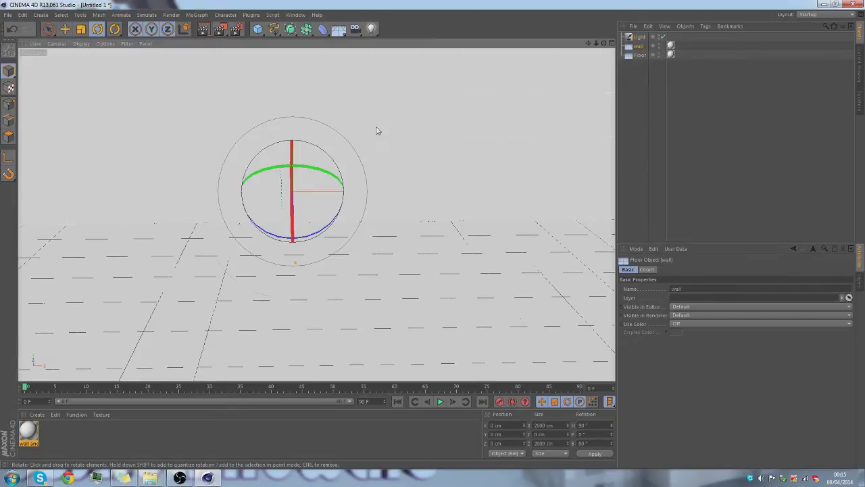
pyautogui.click(207, 29)
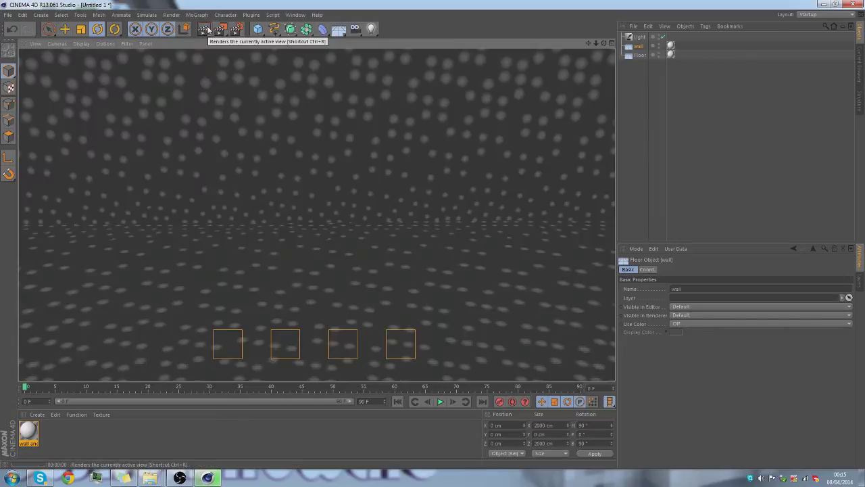
pyautogui.click(220, 29)
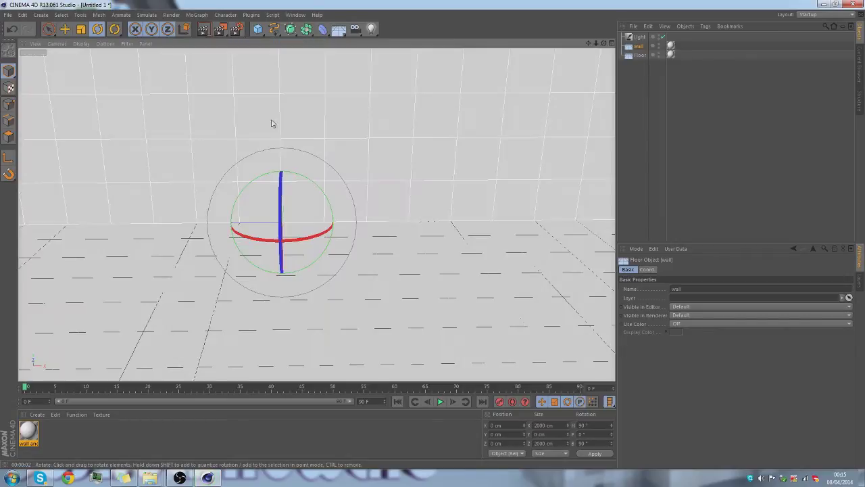
# Add a MoText object to the scene and rename it "first"
pyautogui.click(196, 15)
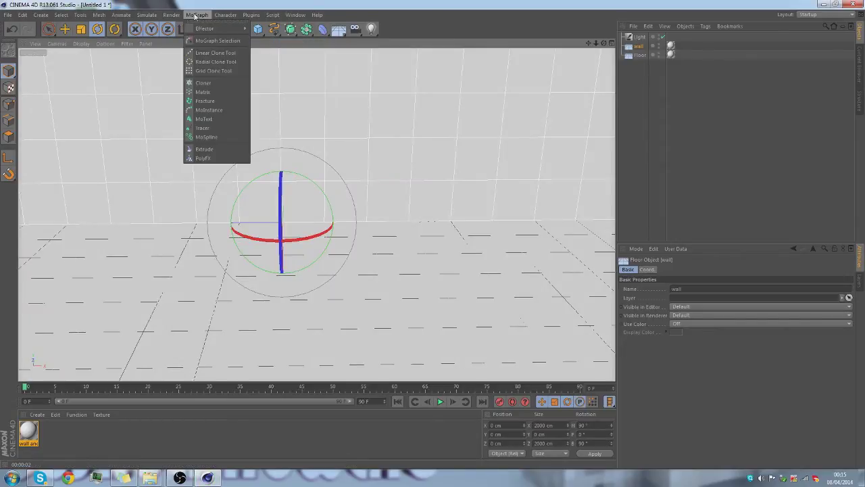
pyautogui.click(207, 119)
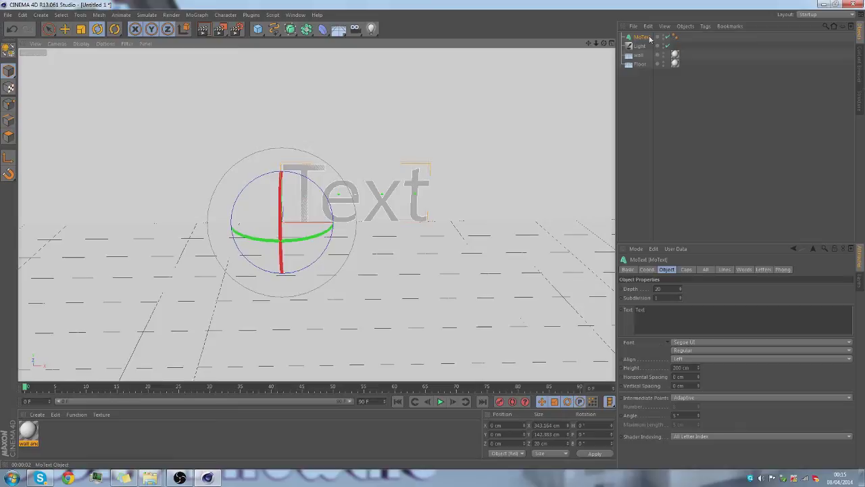
pyautogui.doubleClick(651, 38)
pyautogui.write('t')
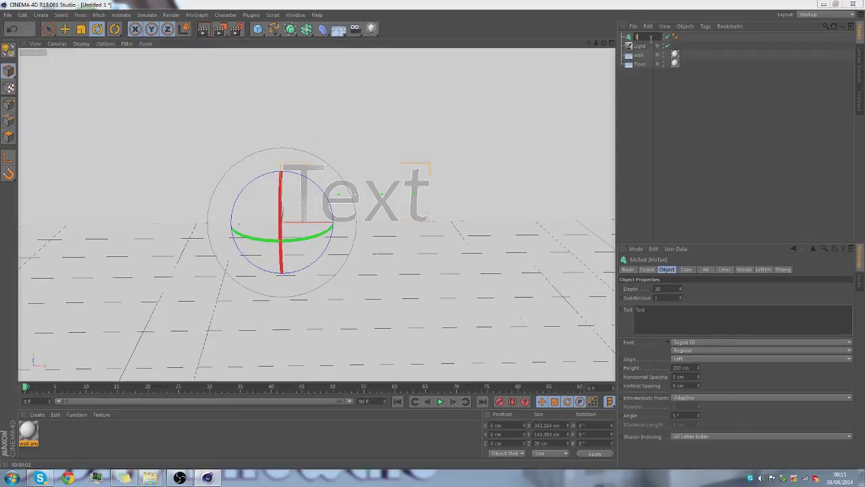
pyautogui.write('irst')
pyautogui.press('Return')
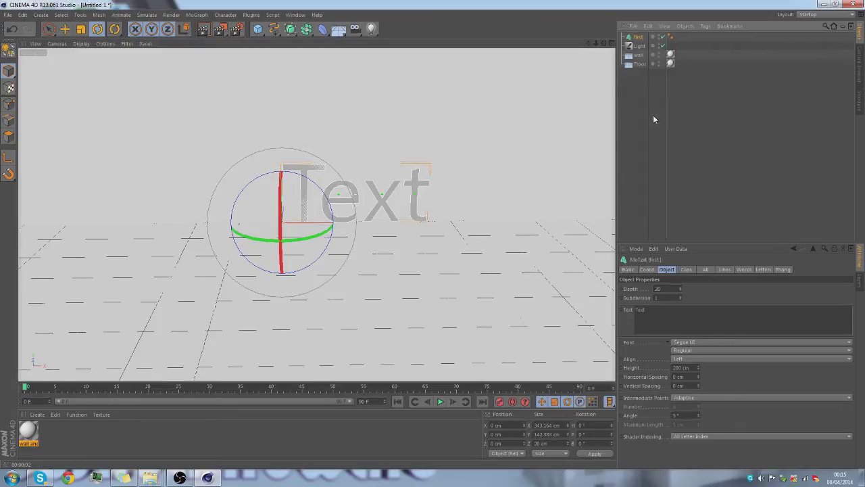
# Duplicate the "first" text object and rename the copy "second"
pyautogui.hotkey('ctrl', 'c')
pyautogui.hotkey('ctrl', 'v')
pyautogui.doubleClick(641, 38)
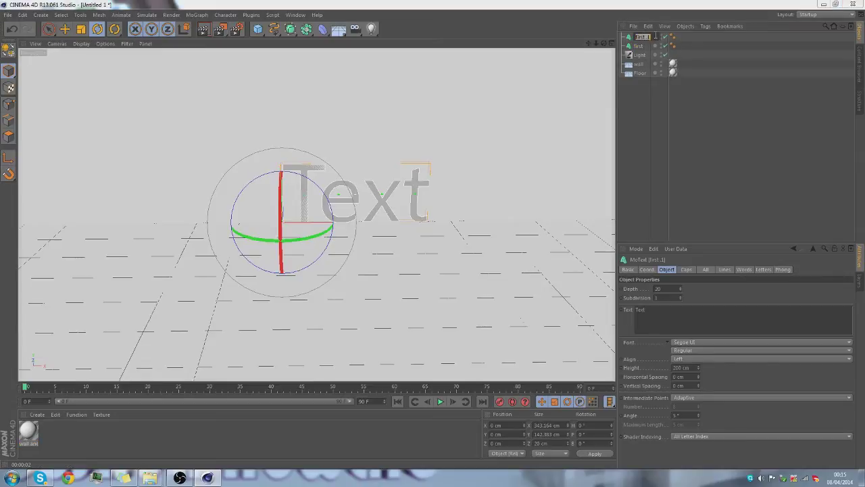
pyautogui.write('second')
pyautogui.click(675, 118)
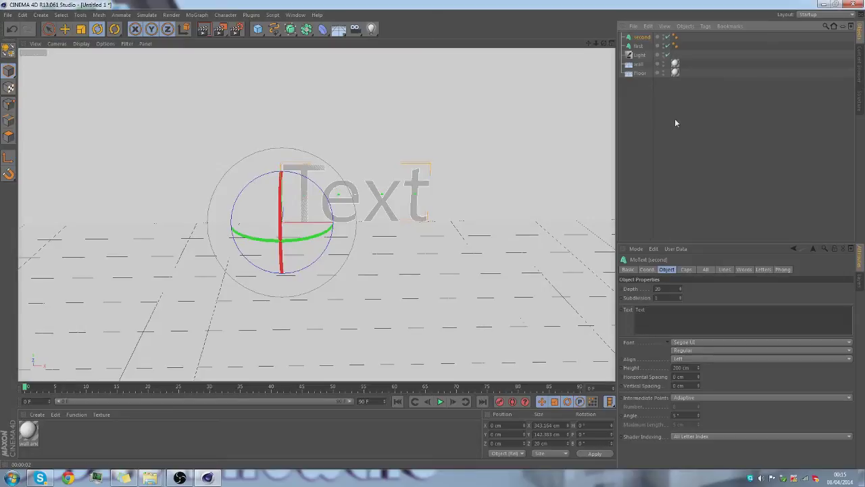
# Move both text objects together to about X -97 cm, Y 20 cm, Z -212 cm, in front of the wall
pyautogui.keyDown('shift'); pyautogui.click(639, 46); pyautogui.keyUp('shift')
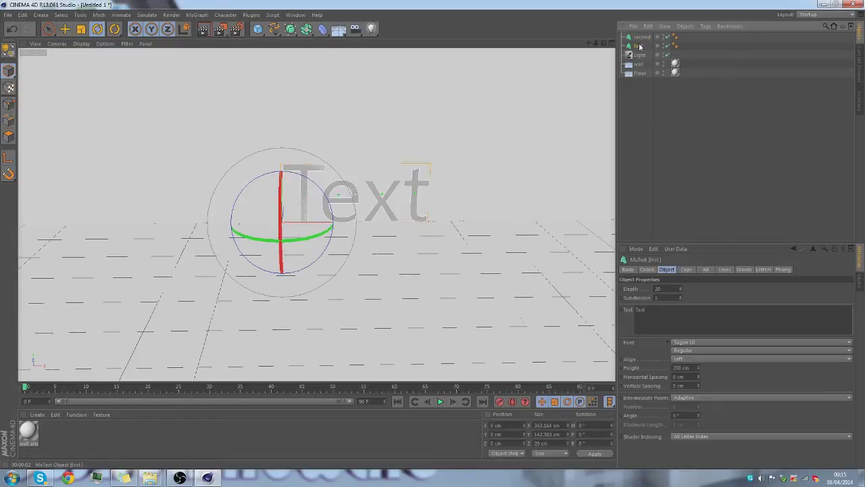
pyautogui.click(63, 30)
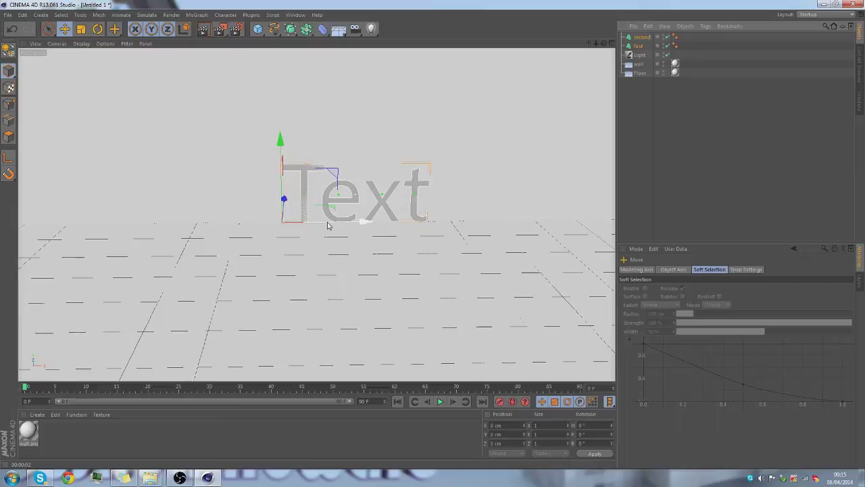
pyautogui.moveTo(365, 223); pyautogui.dragTo(325, 220)
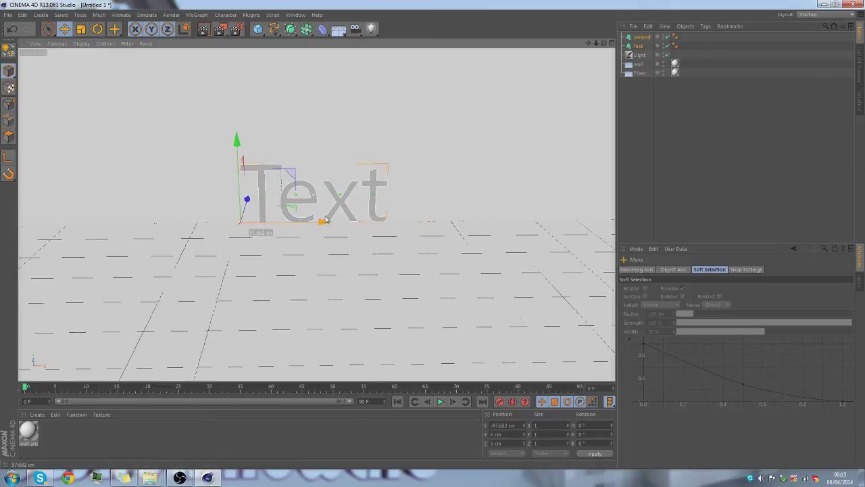
pyautogui.moveTo(247, 199)
pyautogui.mouseDown()
pyautogui.moveTo(240, 215)
pyautogui.moveTo(234, 203)
pyautogui.mouseUp()
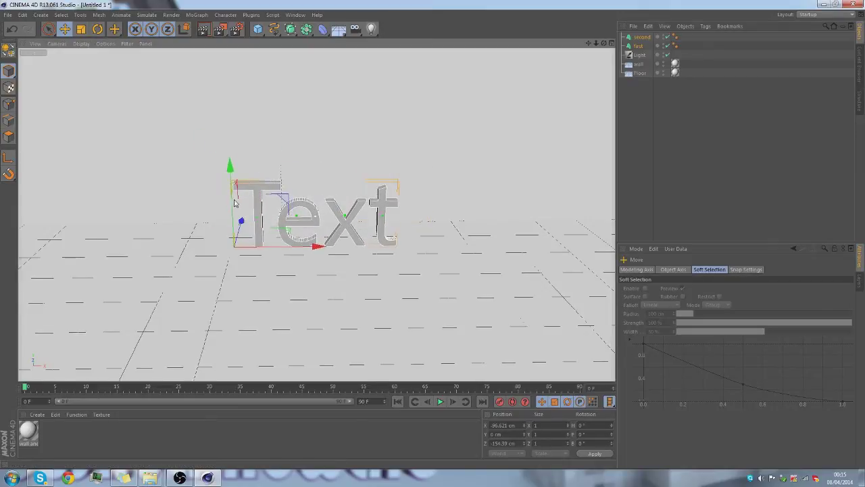
pyautogui.moveTo(230, 167); pyautogui.dragTo(230, 157)
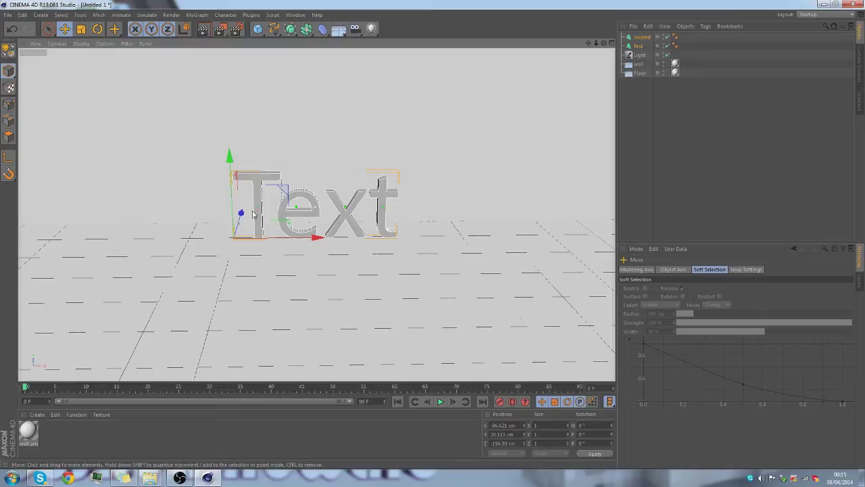
pyautogui.moveTo(246, 215); pyautogui.dragTo(238, 226)
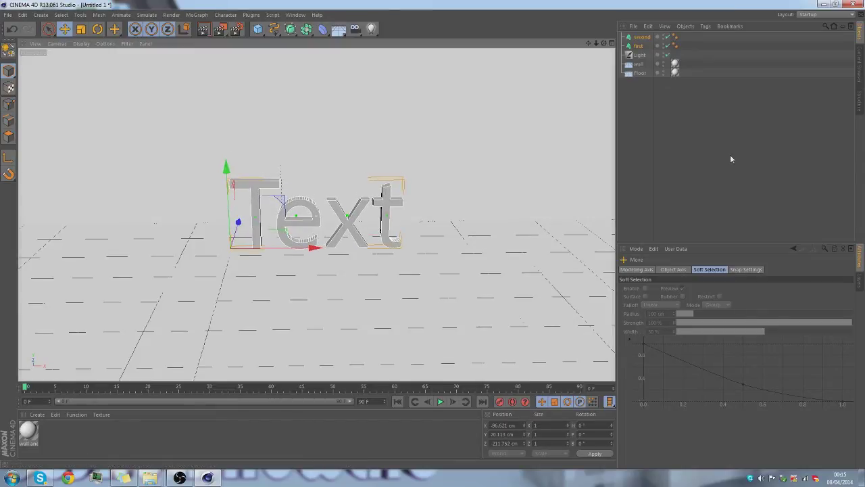
# Set the extrusion depth of the "first" text object to 100
pyautogui.click(730, 154)
pyautogui.click(638, 46)
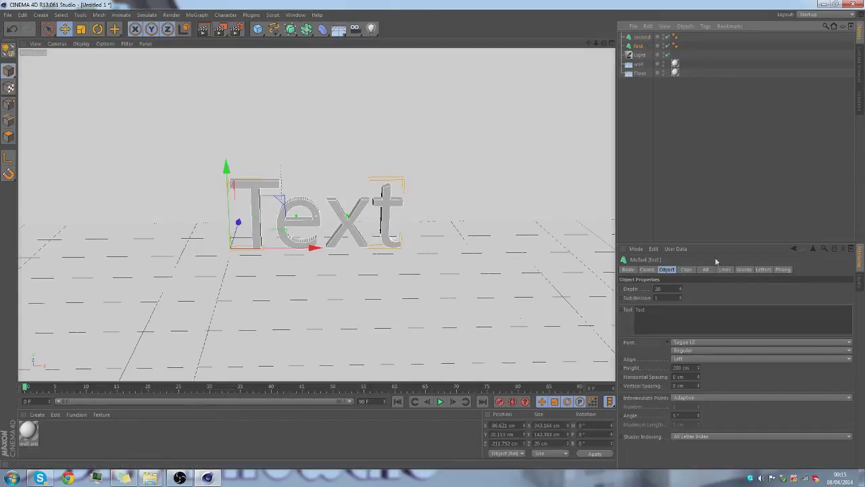
pyautogui.doubleClick(672, 289)
pyautogui.write('100')
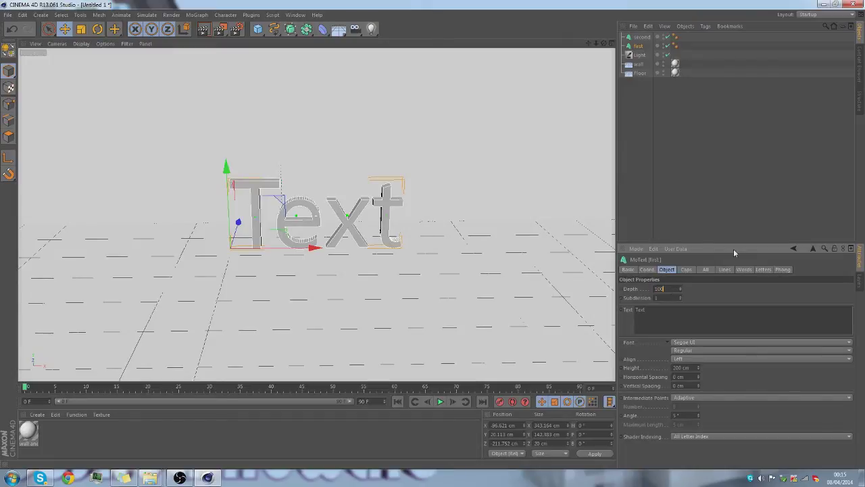
pyautogui.press('Return')
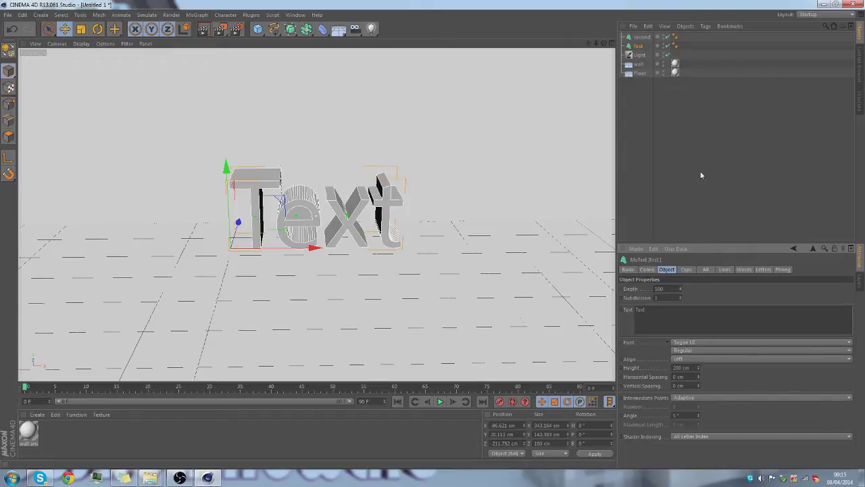
# Set the extrusion depth of the "second" text object to 80
pyautogui.click(638, 37)
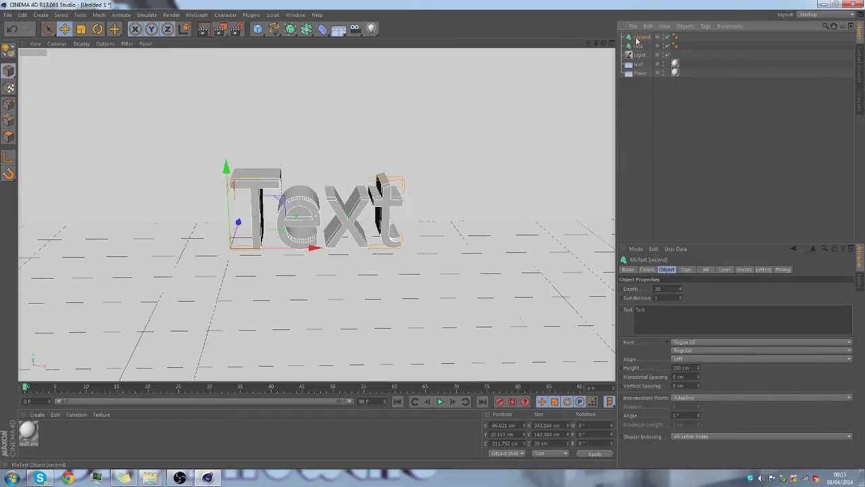
pyautogui.doubleClick(670, 289)
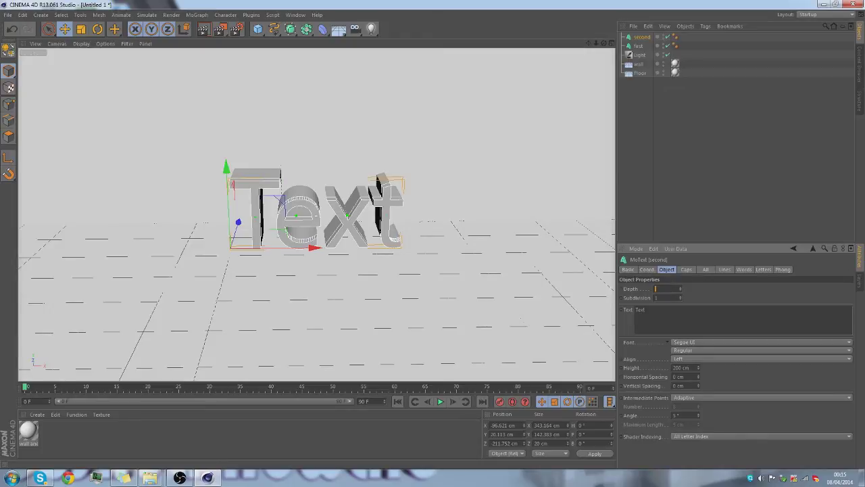
pyautogui.write('80')
pyautogui.press('Return')
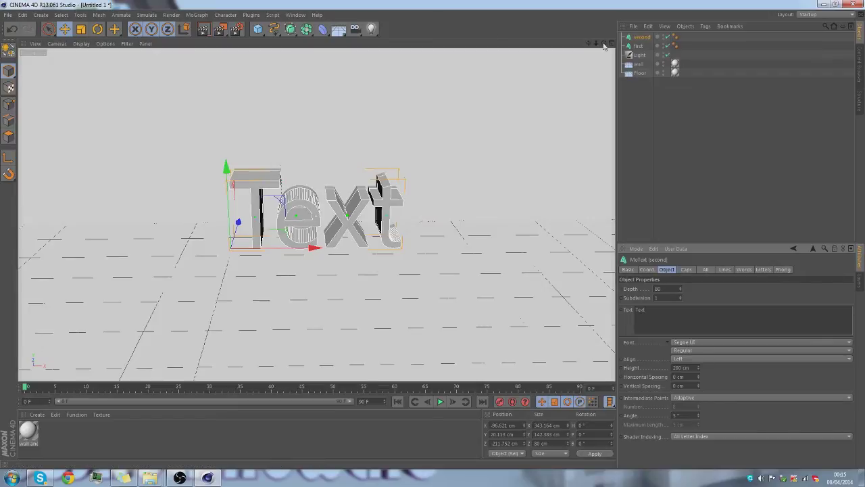
# Move the "second" text object back along Z to about -201 cm, centring it within "first", and test-render the view
pyautogui.moveTo(604, 43)
pyautogui.mouseDown()
pyautogui.moveTo(588, 47)
pyautogui.moveTo(590, 34)
pyautogui.mouseUp()
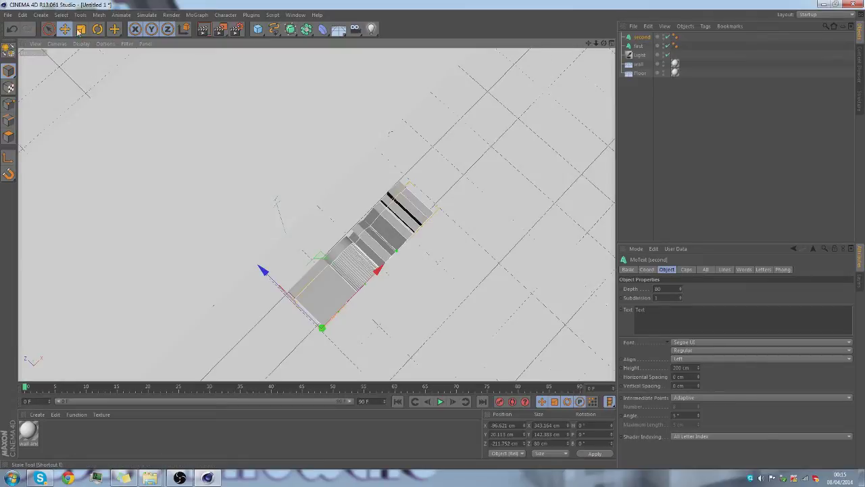
pyautogui.moveTo(264, 273); pyautogui.dragTo(262, 274)
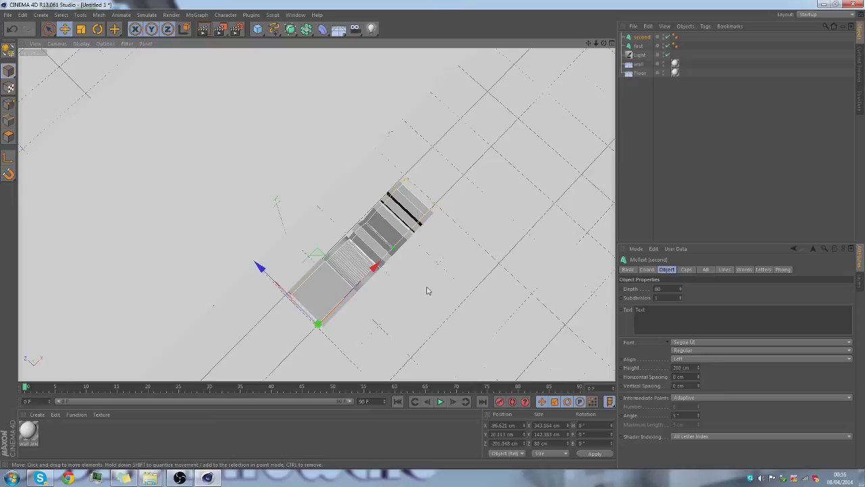
pyautogui.click(490, 261)
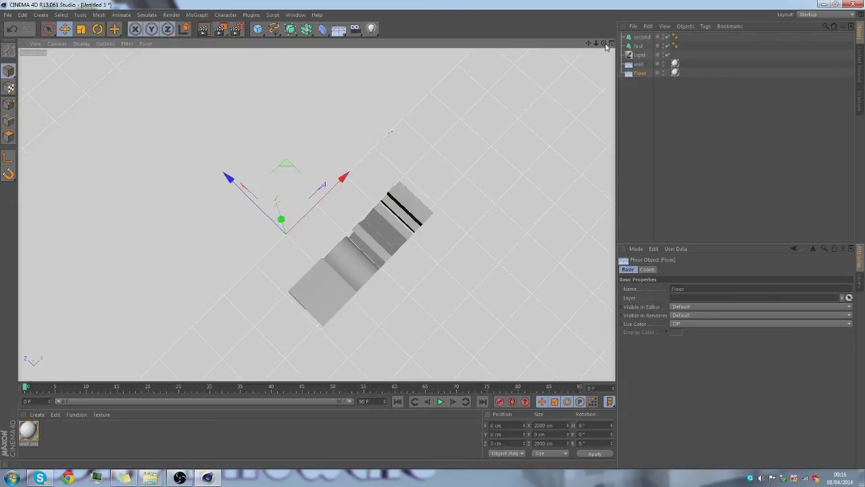
pyautogui.moveTo(604, 43)
pyautogui.mouseDown()
pyautogui.moveTo(568, 96)
pyautogui.moveTo(606, 48)
pyautogui.mouseUp()
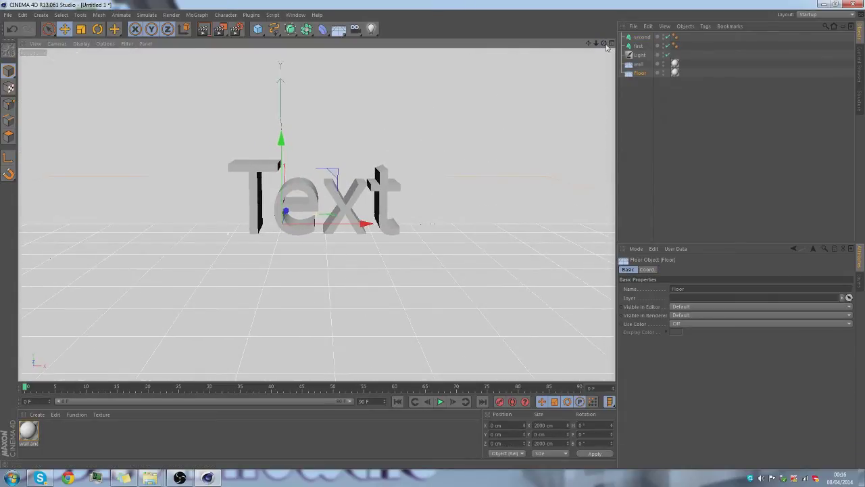
pyautogui.click(208, 30)
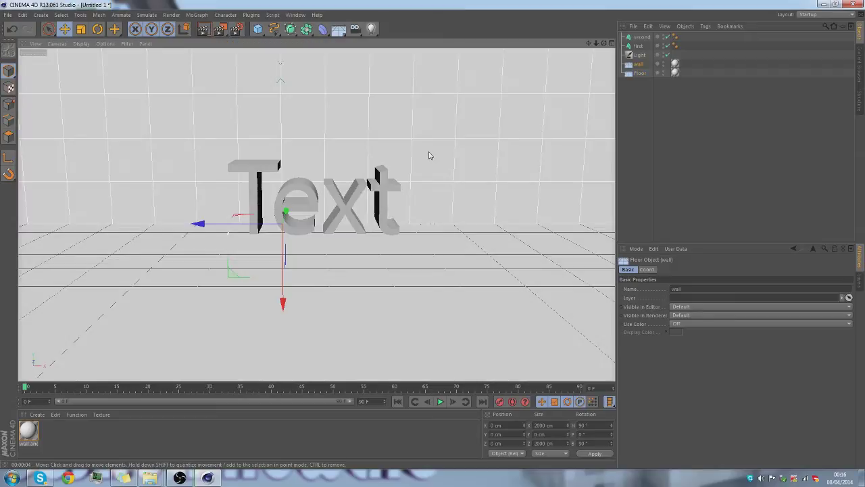
pyautogui.click(734, 144)
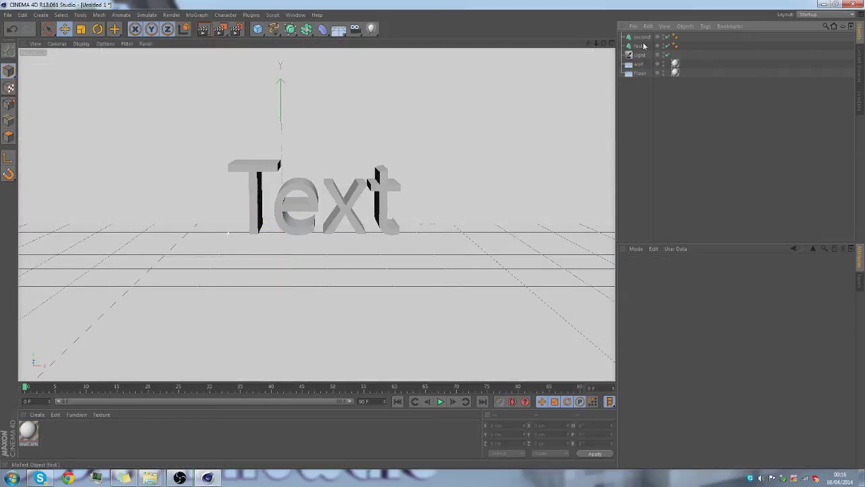
# Change the wording of both text objects to "Subscribe" and move them together to about X -301 cm
pyautogui.click(641, 38)
pyautogui.keyDown('ctrl'); pyautogui.click(639, 45); pyautogui.keyUp('ctrl')
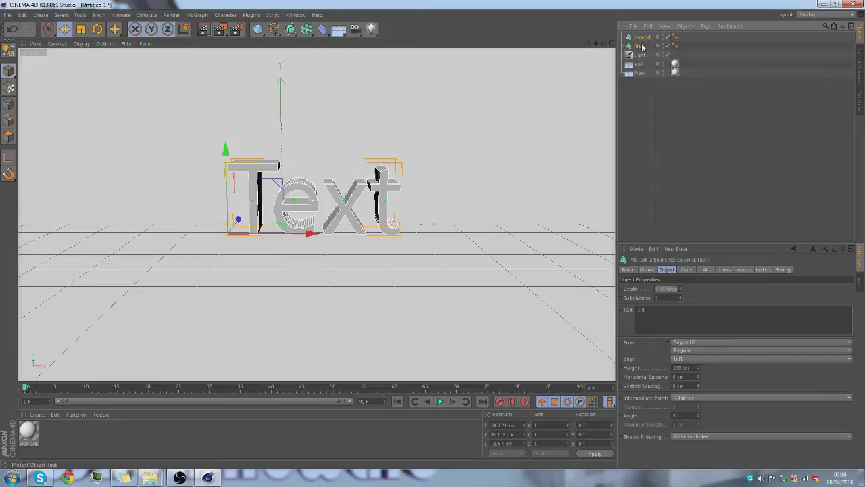
pyautogui.click(656, 311)
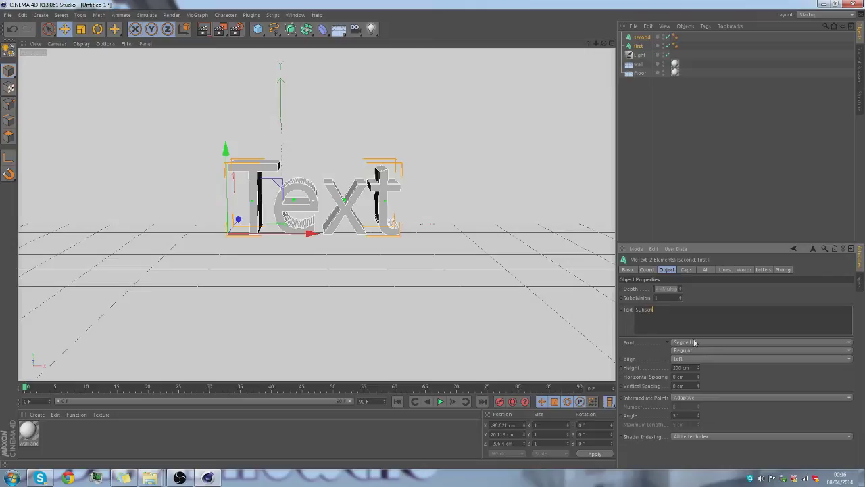
pyautogui.click(715, 298)
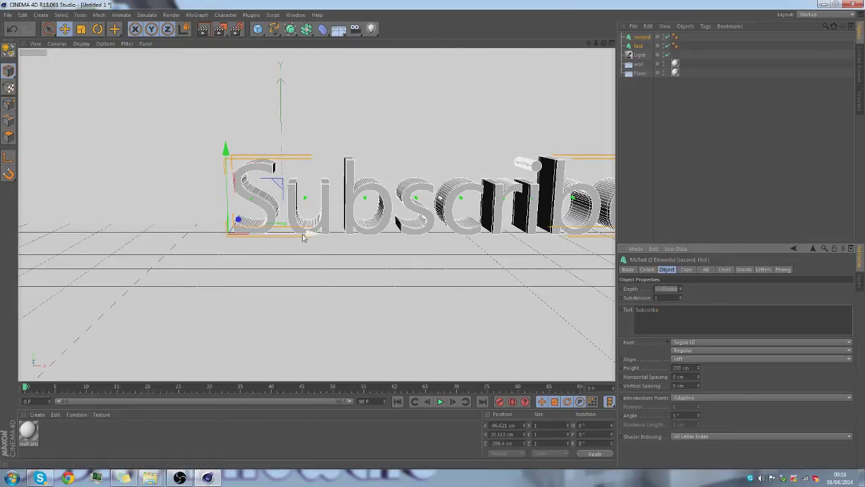
pyautogui.moveTo(301, 234); pyautogui.dragTo(156, 234)
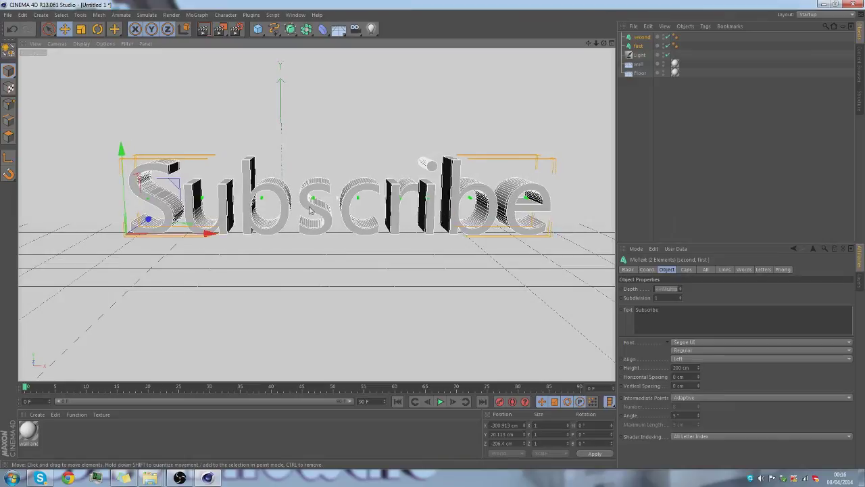
# Set the font of the "second" text object to BadaBoom BB
pyautogui.click(371, 139)
pyautogui.click(431, 187)
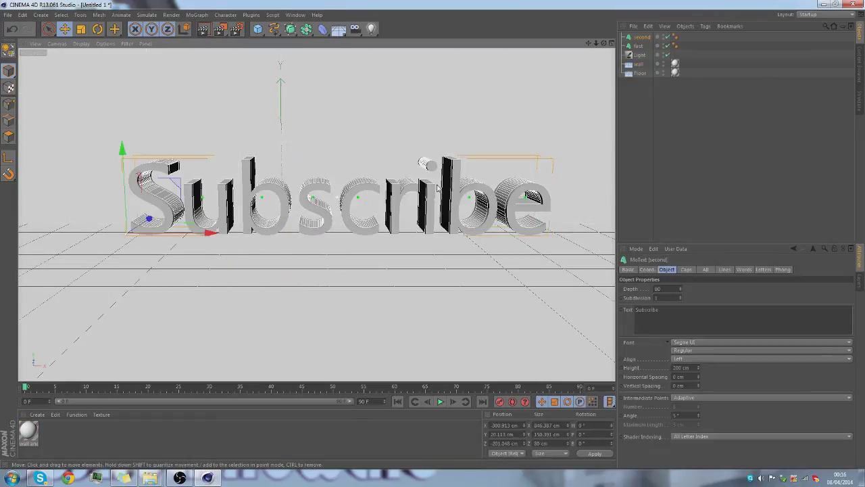
pyautogui.click(687, 346)
pyautogui.scroll(15, 724, 216)
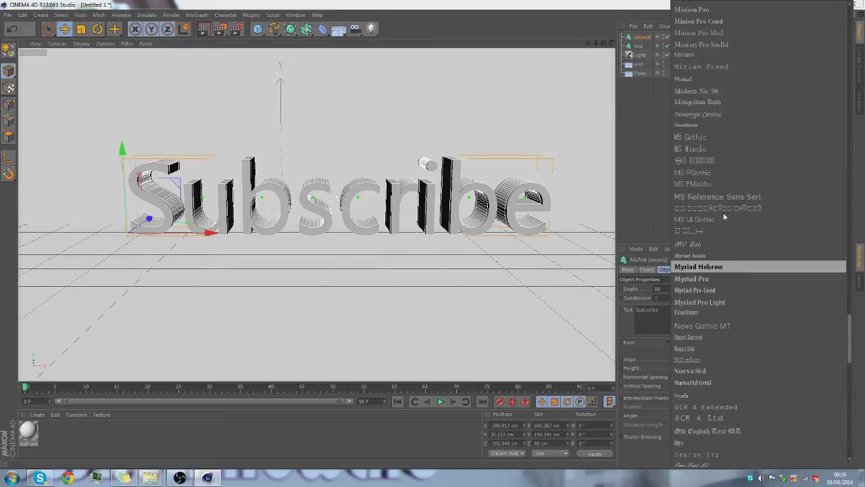
pyautogui.scroll(10, 725, 215)
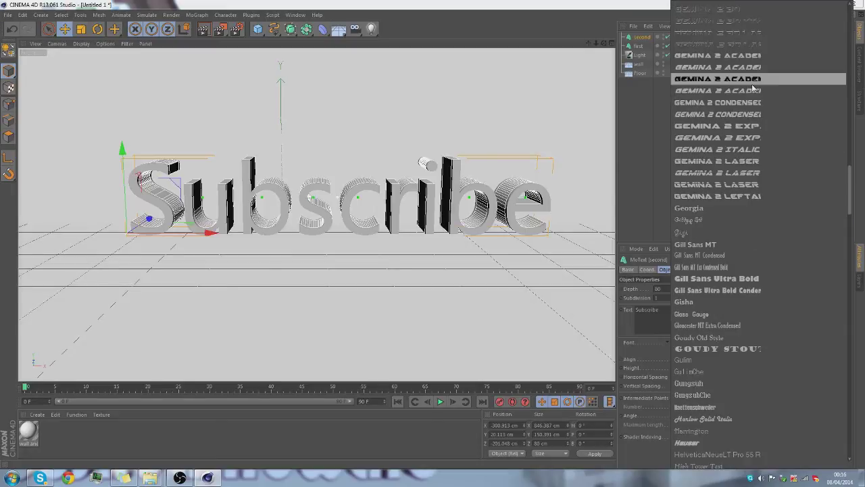
pyautogui.scroll(10, 753, 88)
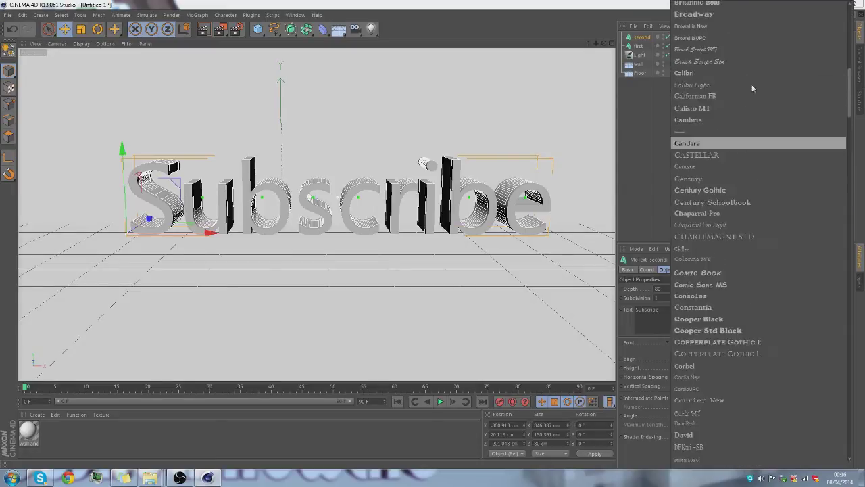
pyautogui.scroll(10, 753, 88)
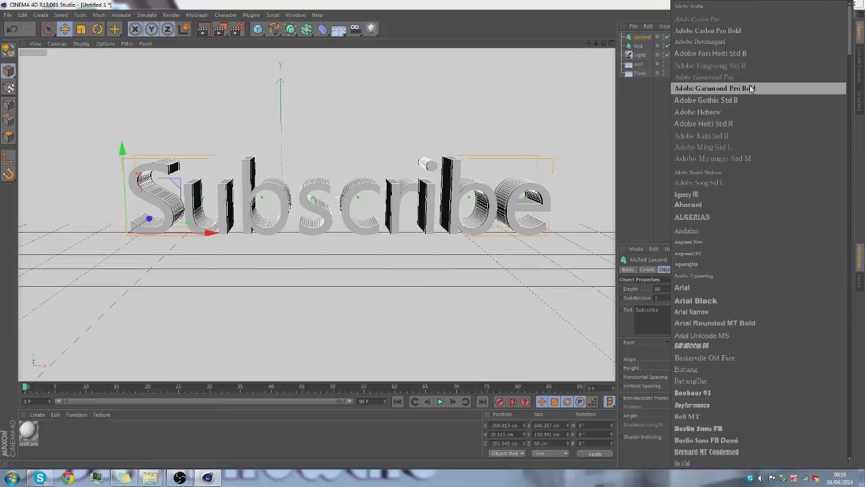
pyautogui.scroll(-15, 701, 232)
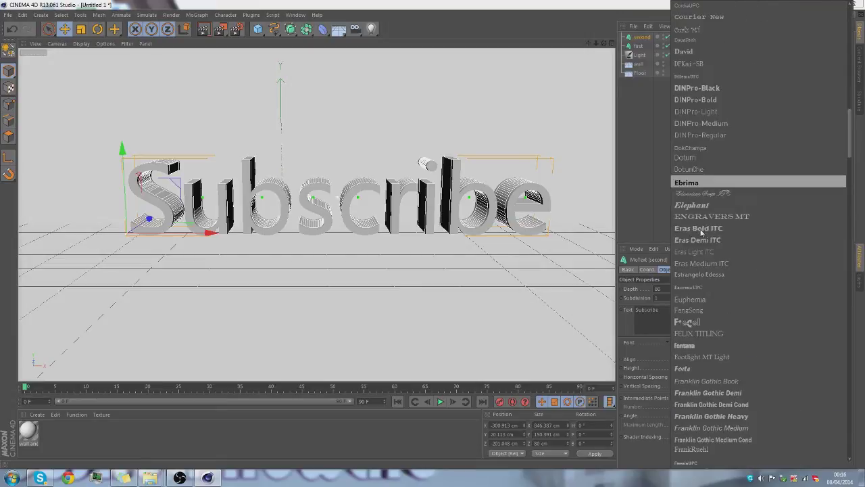
pyautogui.scroll(-10, 701, 232)
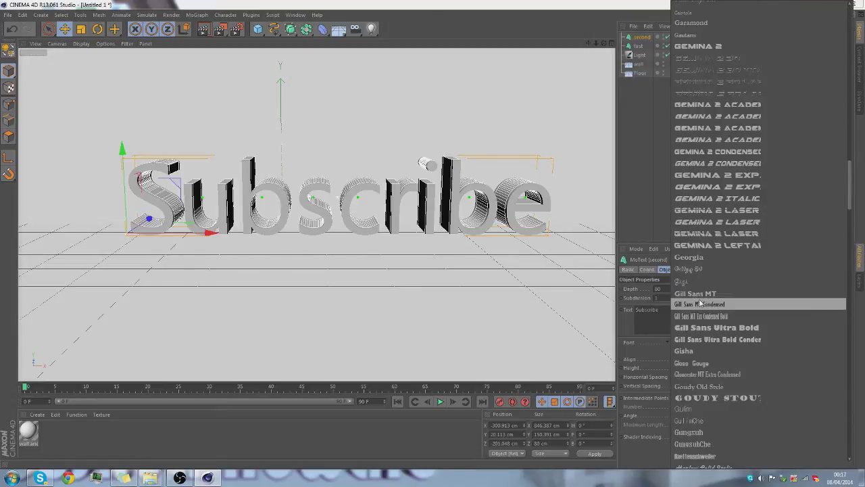
pyautogui.scroll(15, 700, 304)
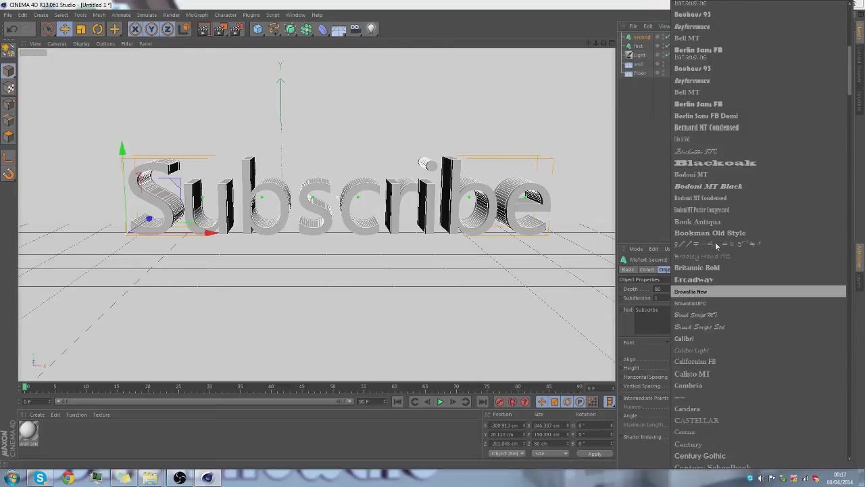
pyautogui.click(717, 26)
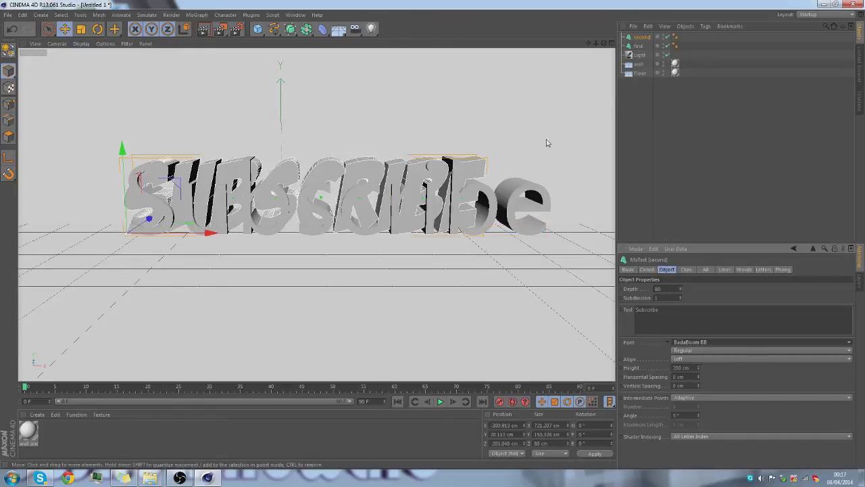
# Apply the BadaBoom BB font to the "first" and "second" text objects together
pyautogui.keyDown('ctrl'); pyautogui.click(639, 46); pyautogui.keyUp('ctrl')
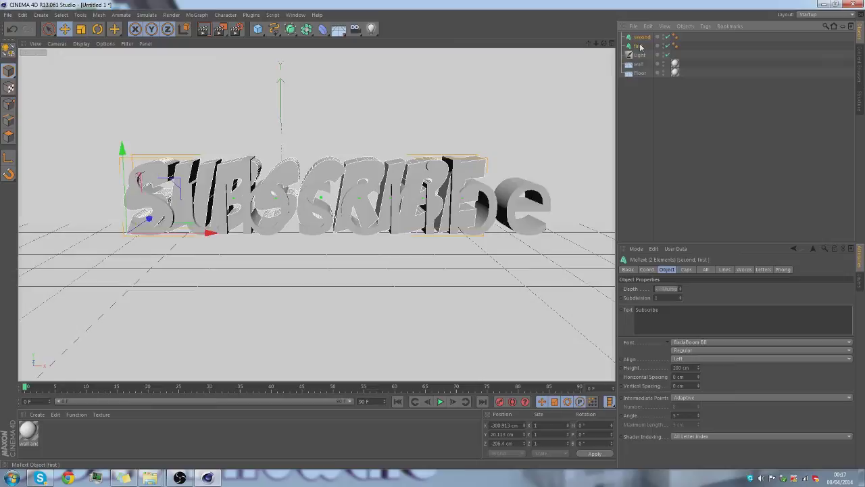
pyautogui.click(695, 342)
pyautogui.click(695, 340)
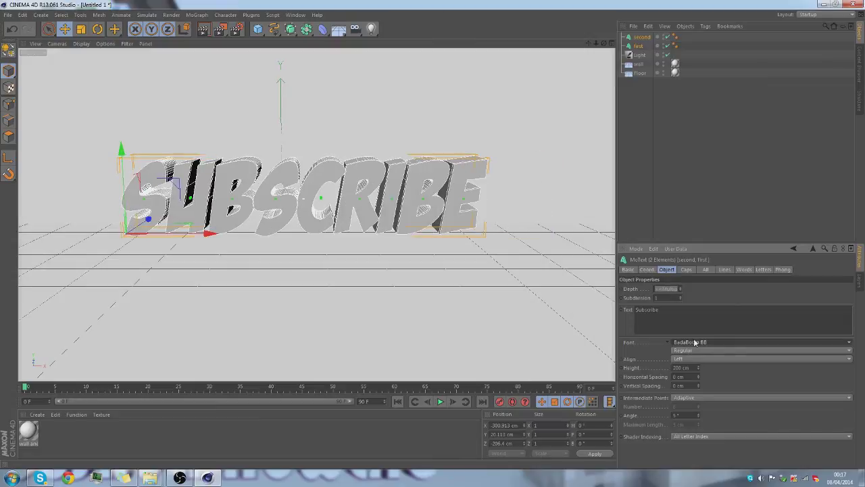
pyautogui.click(522, 280)
# Move both text objects together along X to about -233 cm
pyautogui.click(372, 176)
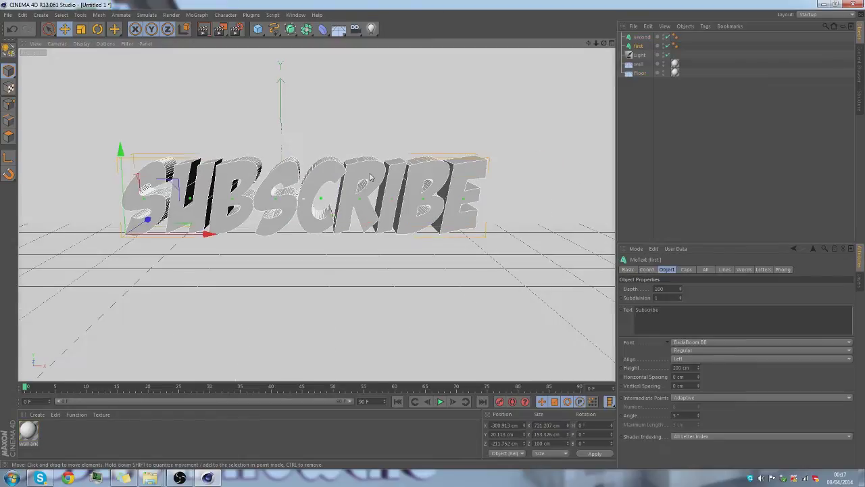
pyautogui.keyDown('shift'); pyautogui.click(206, 233); pyautogui.keyUp('shift')
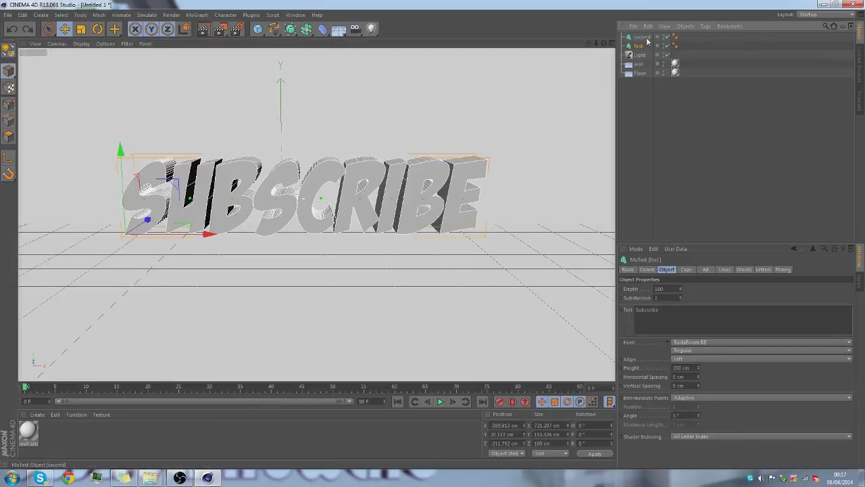
pyautogui.moveTo(208, 234); pyautogui.dragTo(242, 234)
pyautogui.click(398, 325)
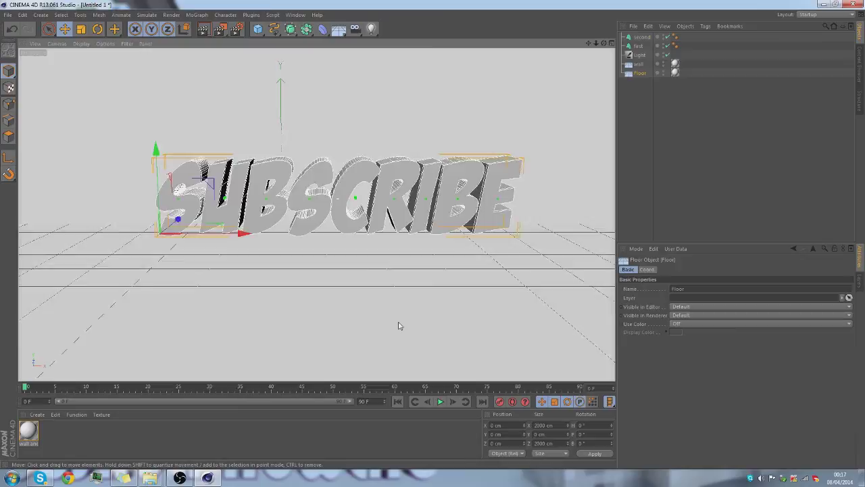
# Set the start cap of the "second" text object to Fillet Cap
pyautogui.click(402, 217)
pyautogui.click(422, 207)
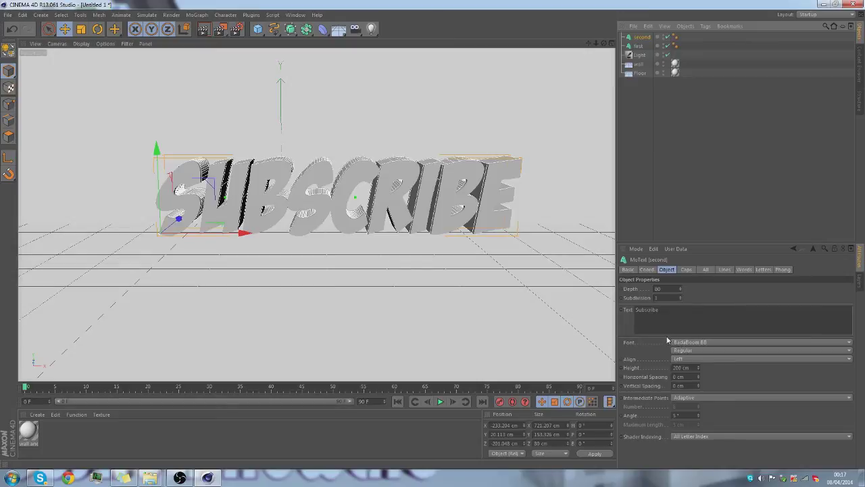
pyautogui.click(686, 269)
pyautogui.click(683, 289)
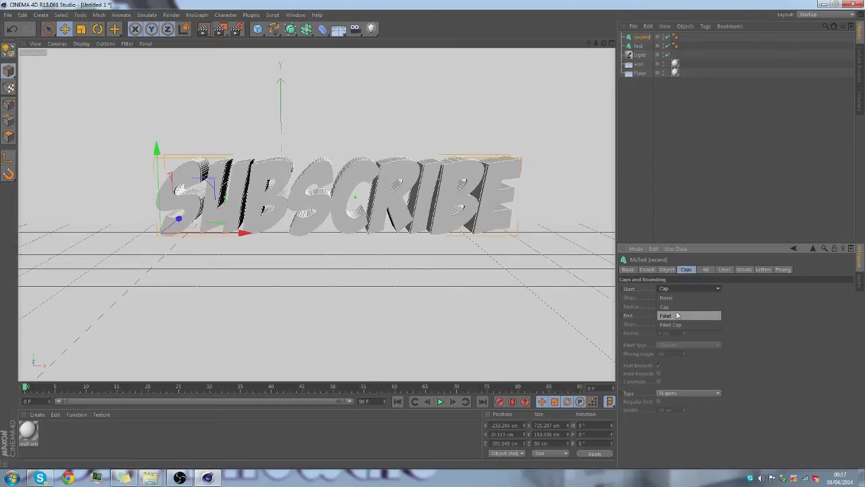
pyautogui.click(672, 325)
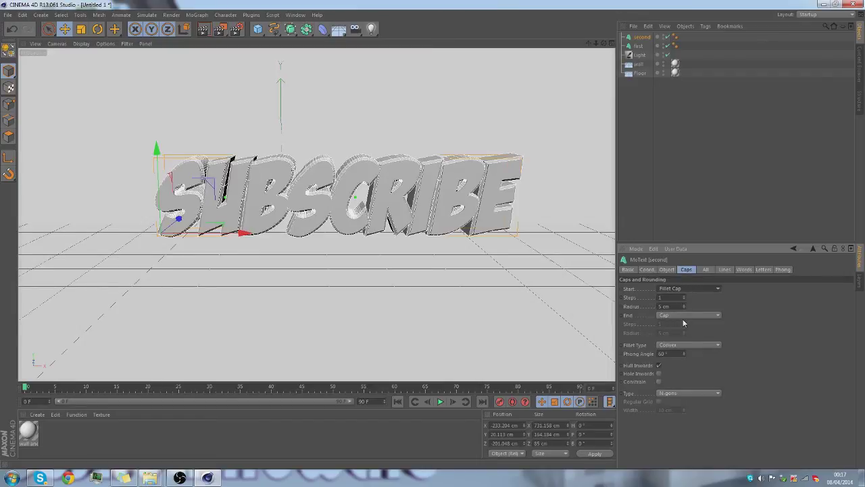
# Set the end cap of the "second" text object to Fillet Cap as well
pyautogui.click(679, 316)
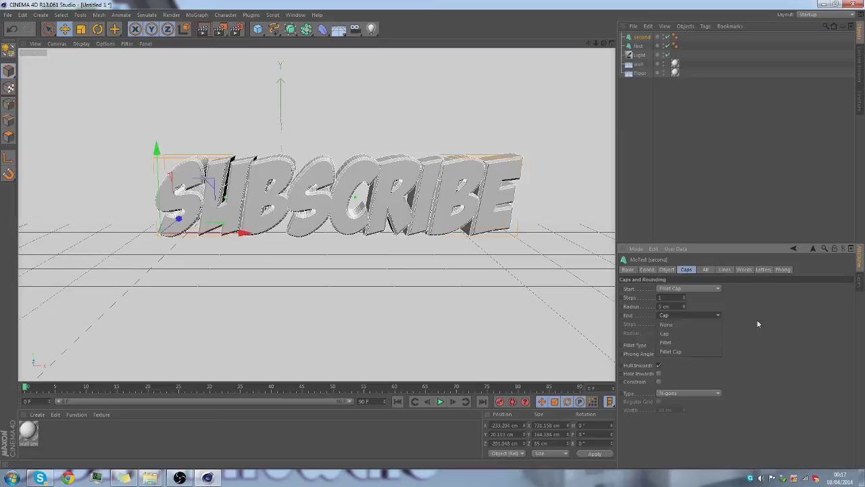
pyautogui.click(758, 322)
pyautogui.rightClick(746, 321)
pyautogui.click(717, 316)
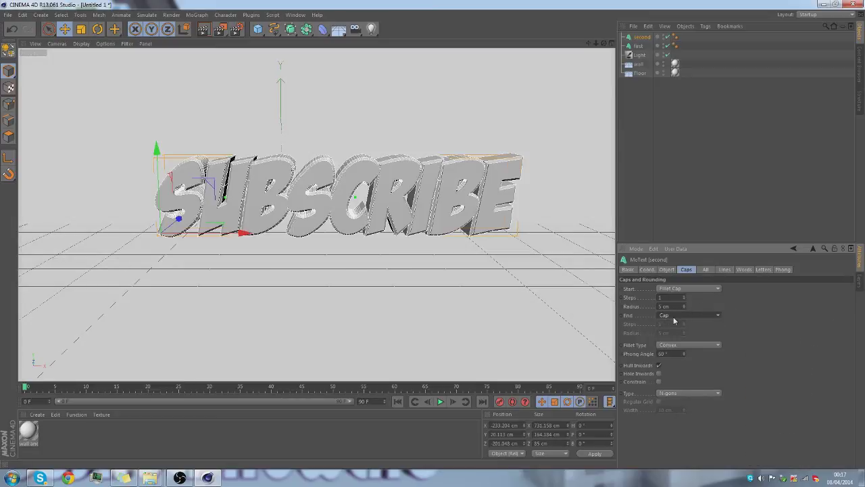
pyautogui.click(674, 315)
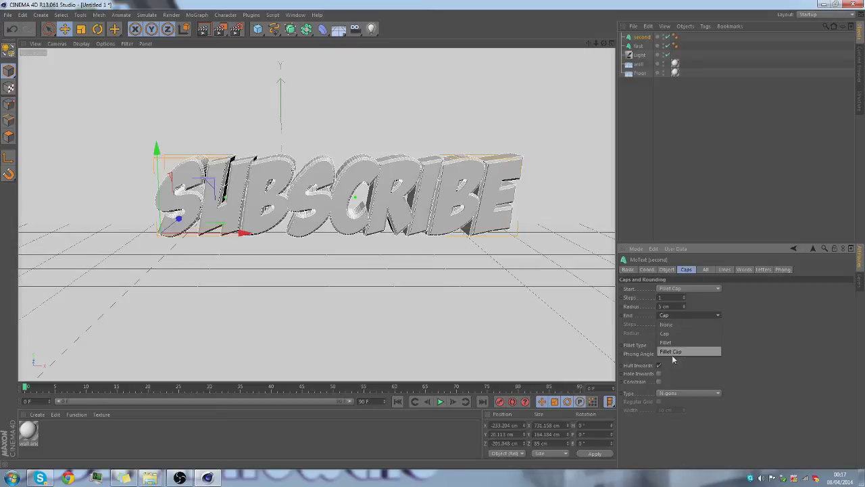
pyautogui.click(674, 363)
# Set the fillet type of the "second" text object to 1 Step and test-render the view
pyautogui.click(686, 345)
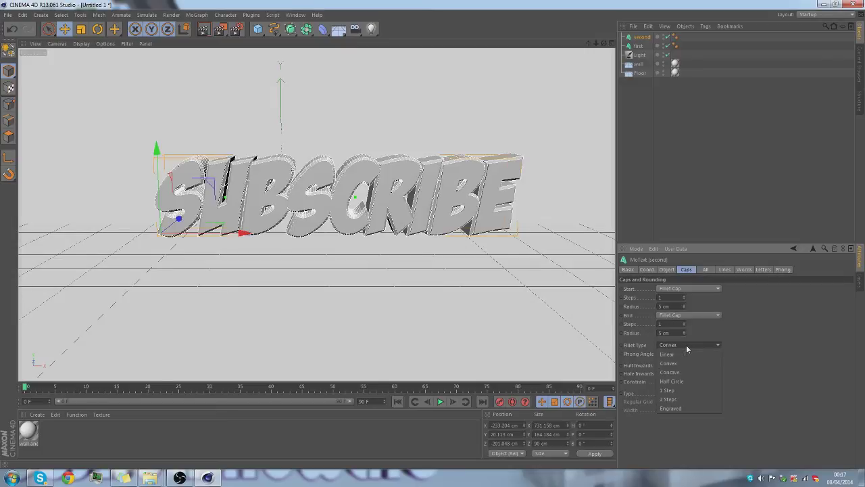
pyautogui.click(684, 397)
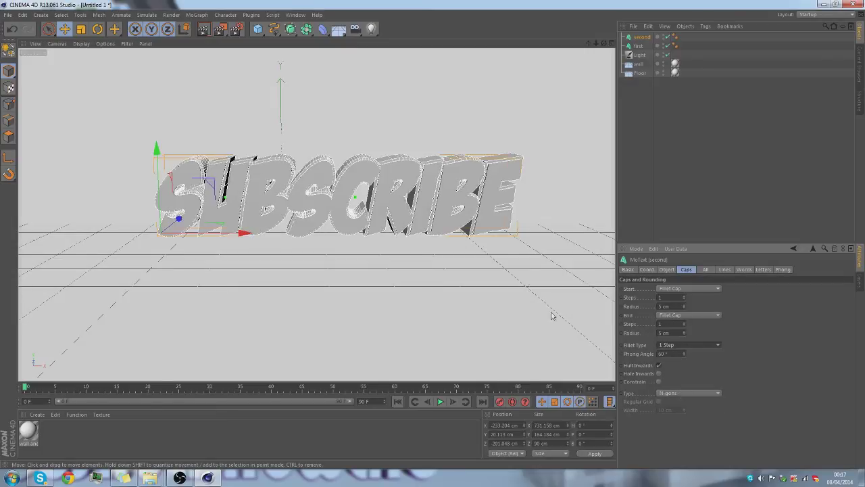
pyautogui.click(546, 202)
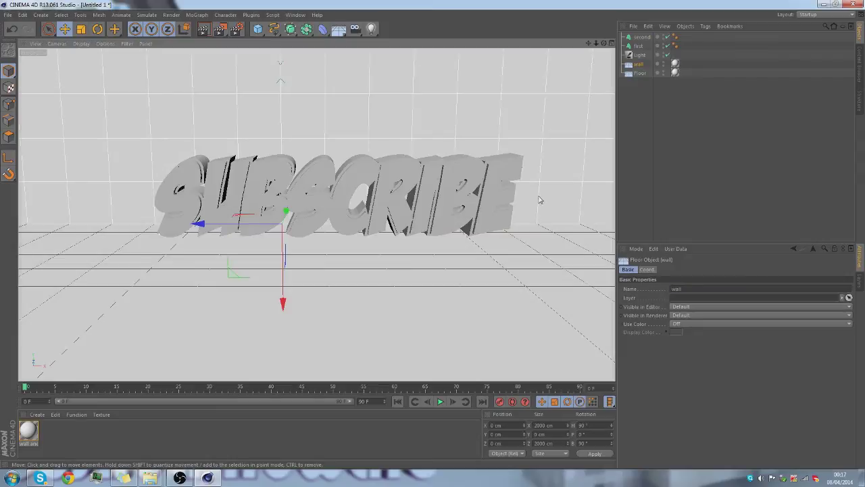
pyautogui.click(205, 31)
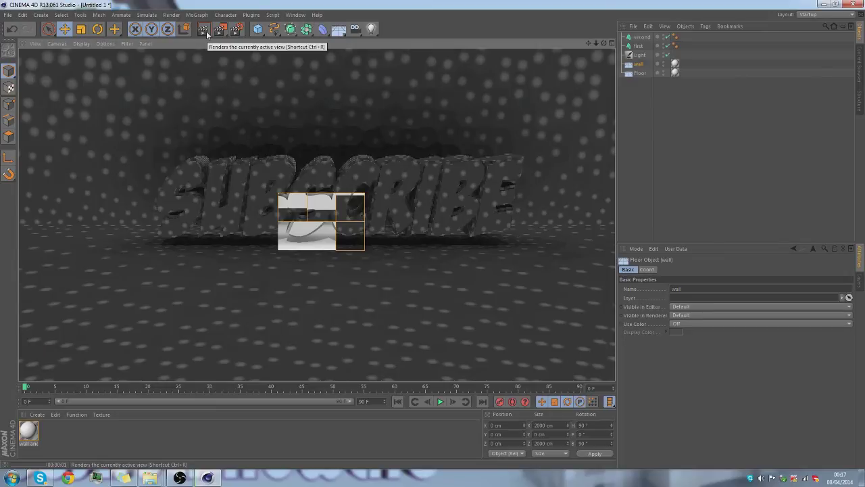
pyautogui.click(469, 135)
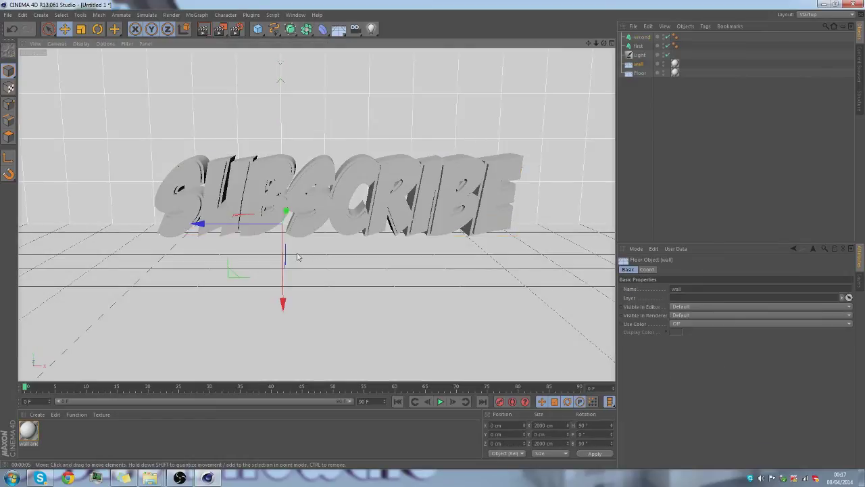
# Create a new material and apply the existing wall and floor material to the "first" text object
pyautogui.doubleClick(70, 436)
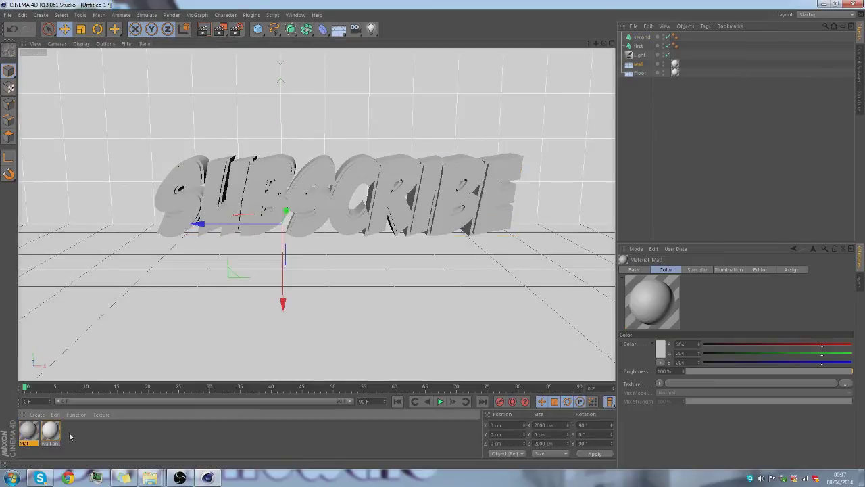
pyautogui.doubleClick(30, 432)
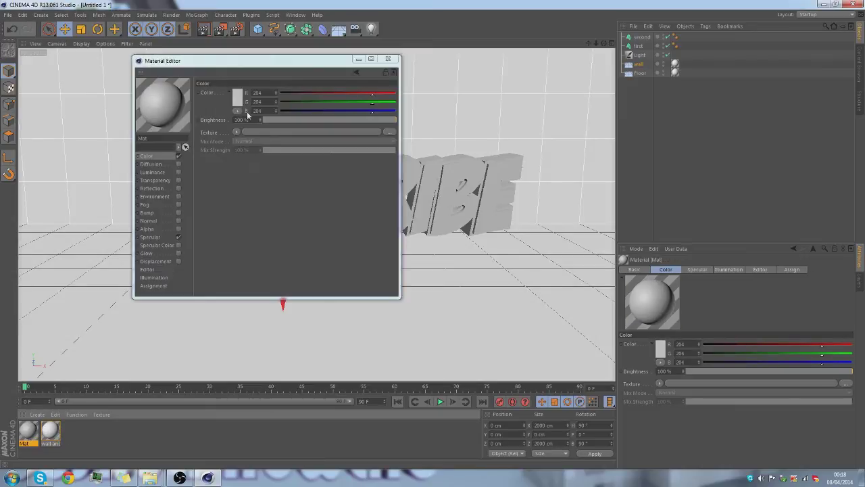
pyautogui.click(388, 59)
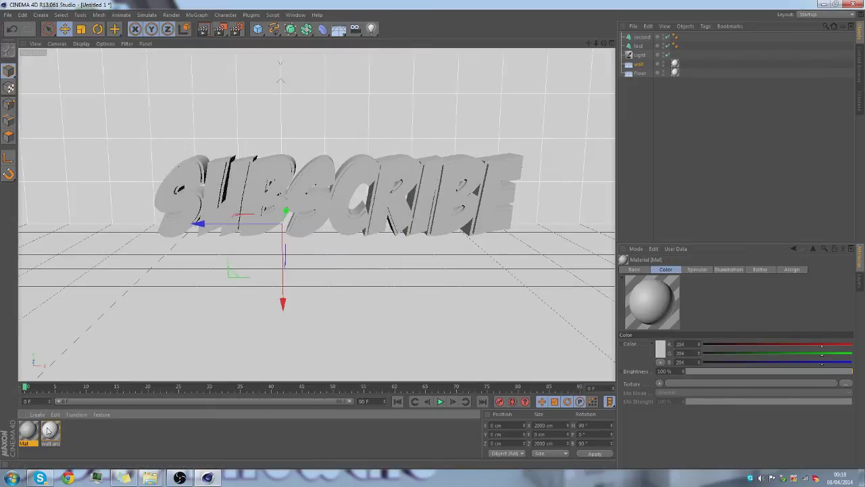
pyautogui.moveTo(47, 430); pyautogui.dragTo(169, 201)
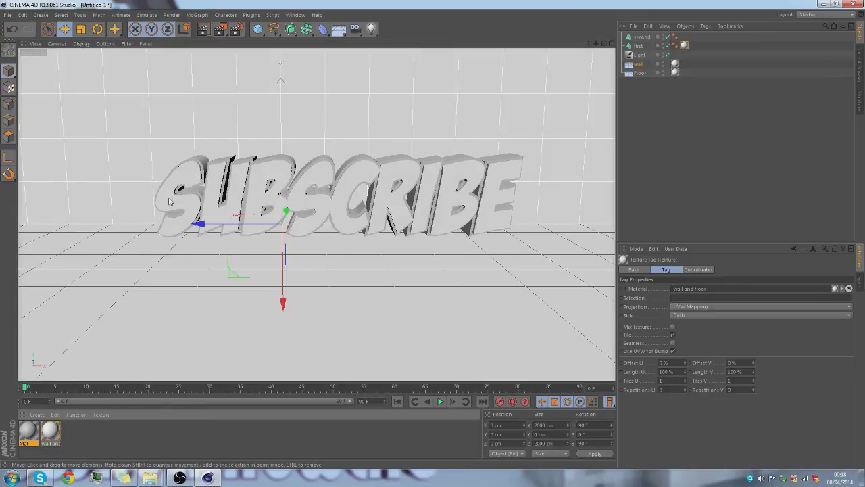
pyautogui.doubleClick(28, 441)
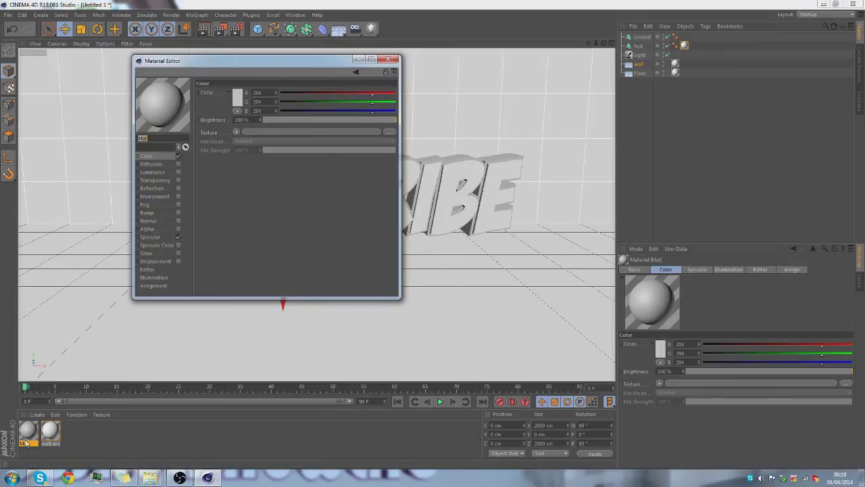
pyautogui.click(408, 62)
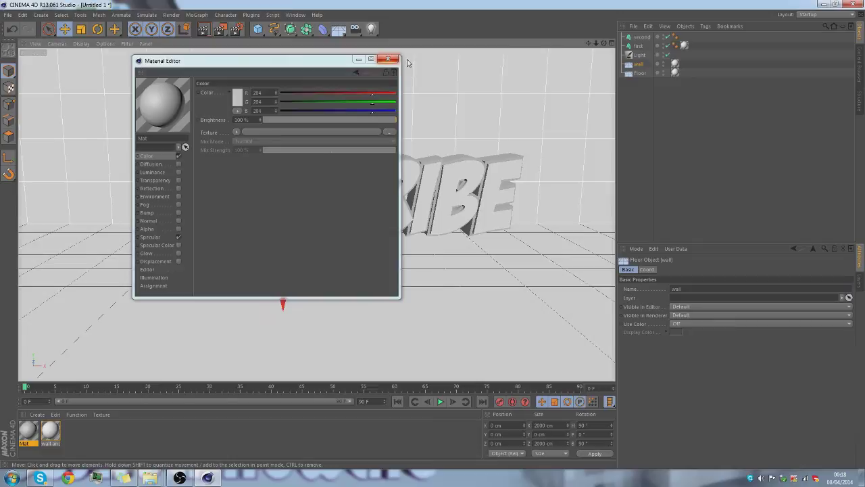
pyautogui.click(398, 61)
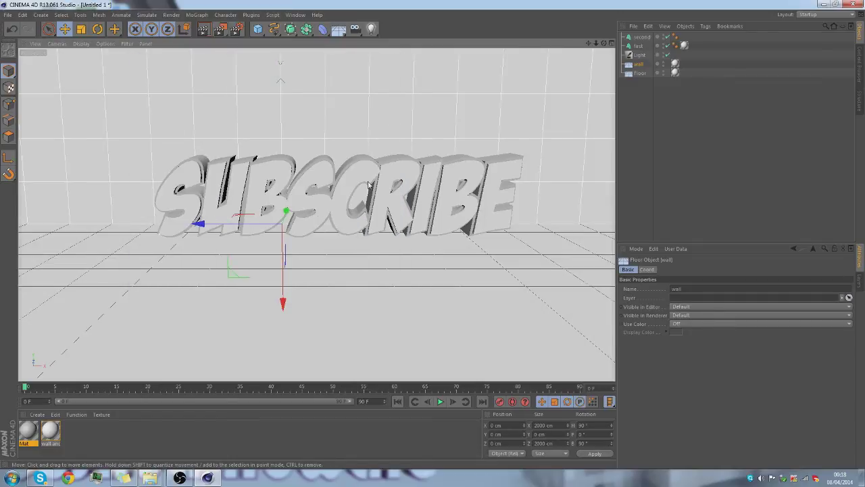
# Set the new material's color to pure red (R 255, G 0, B 0) and disable its Specular channel
pyautogui.doubleClick(28, 436)
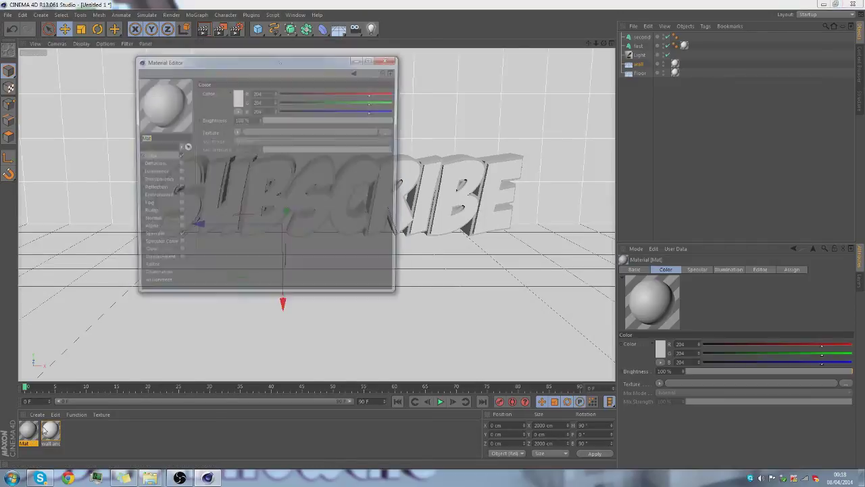
pyautogui.click(239, 103)
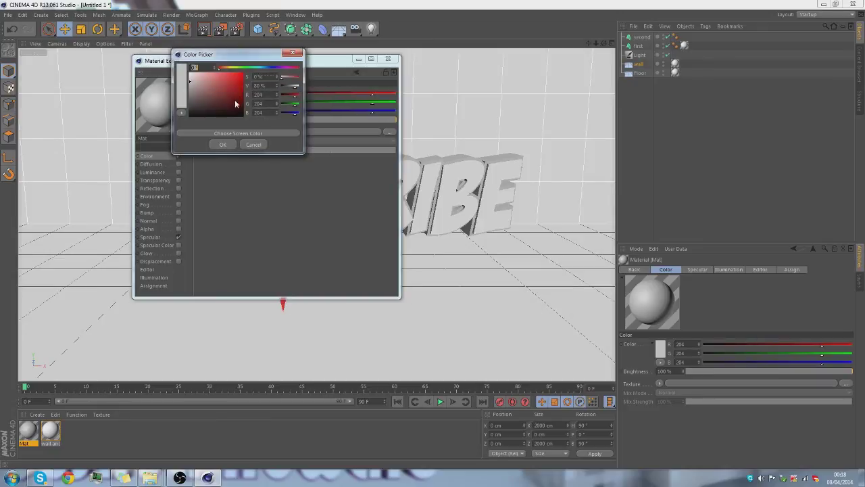
pyautogui.click(225, 144)
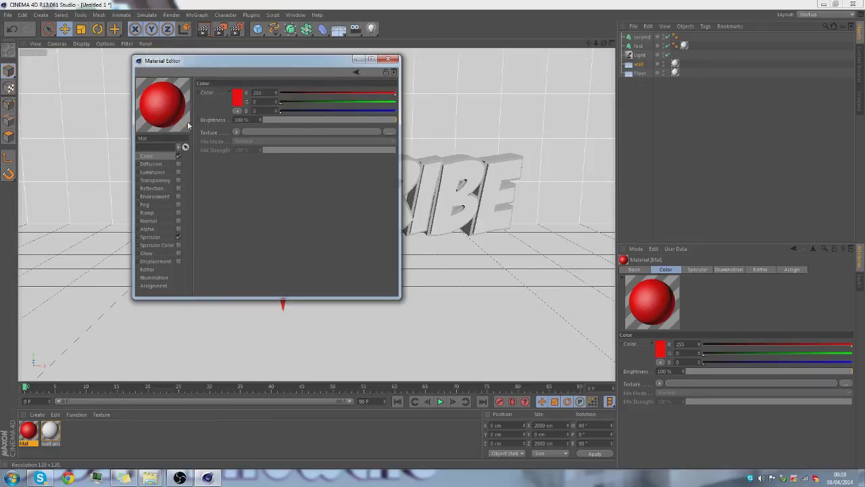
pyautogui.click(178, 237)
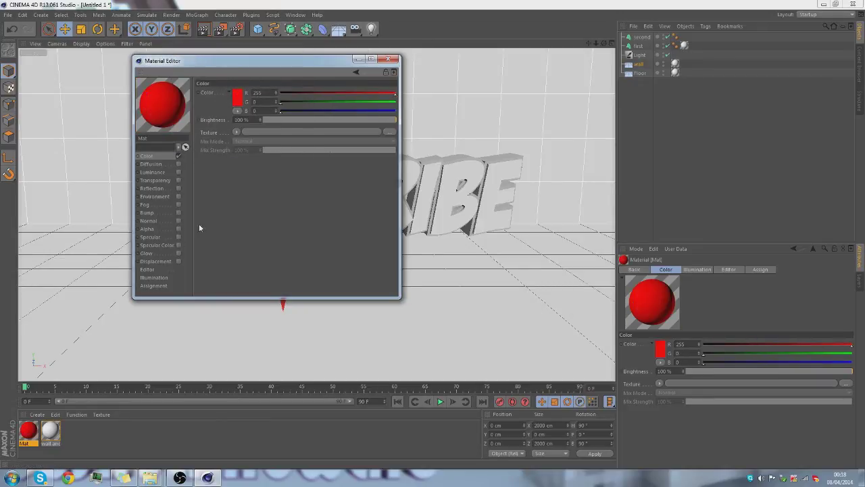
pyautogui.click(389, 60)
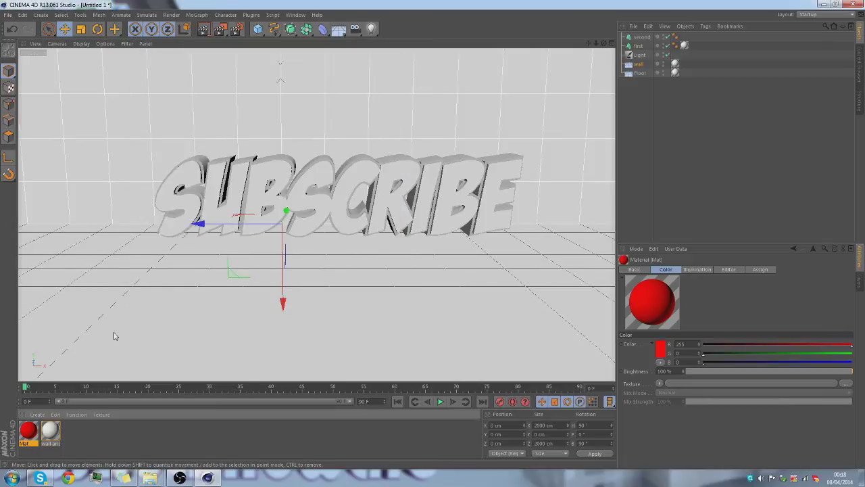
# Apply the red material to the "second" text object and test-render the view with the whole word framed closely
pyautogui.moveTo(243, 166); pyautogui.dragTo(247, 165)
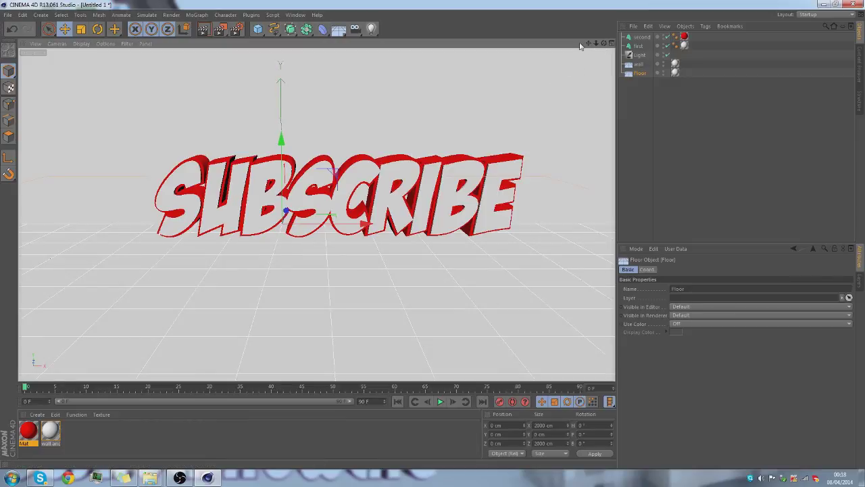
pyautogui.moveTo(588, 43); pyautogui.dragTo(494, 157)
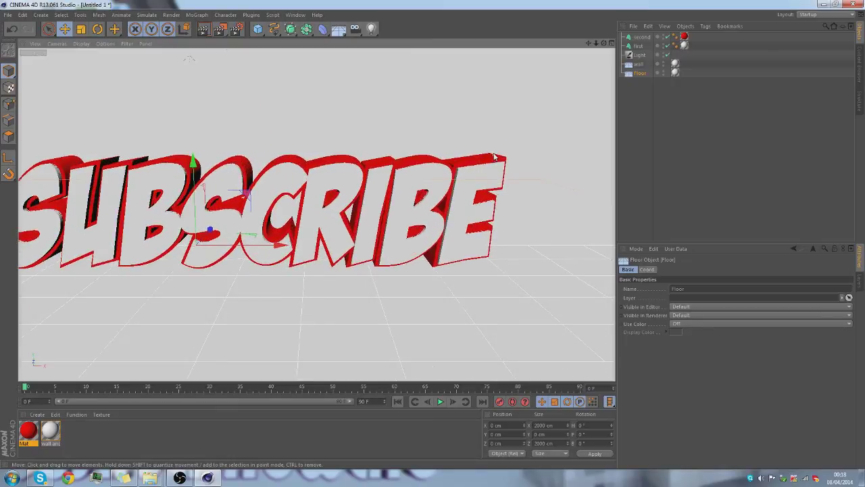
pyautogui.moveTo(588, 44); pyautogui.dragTo(610, 43)
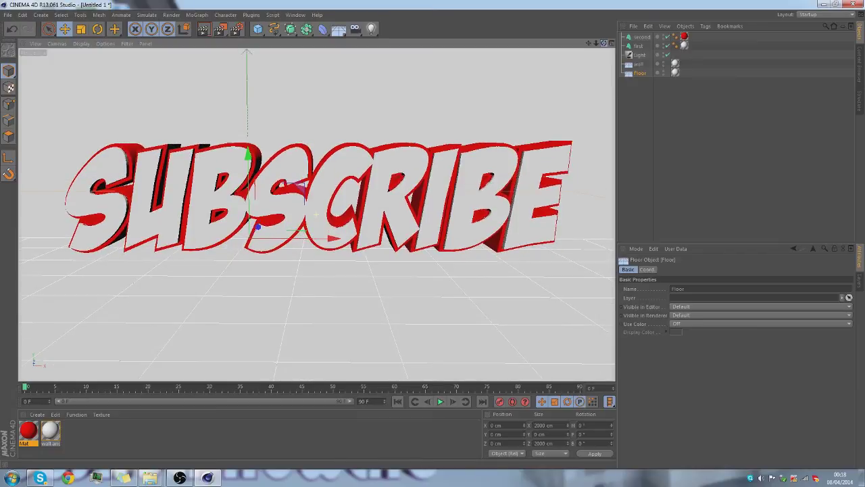
pyautogui.hotkey('ctrl', 'r')
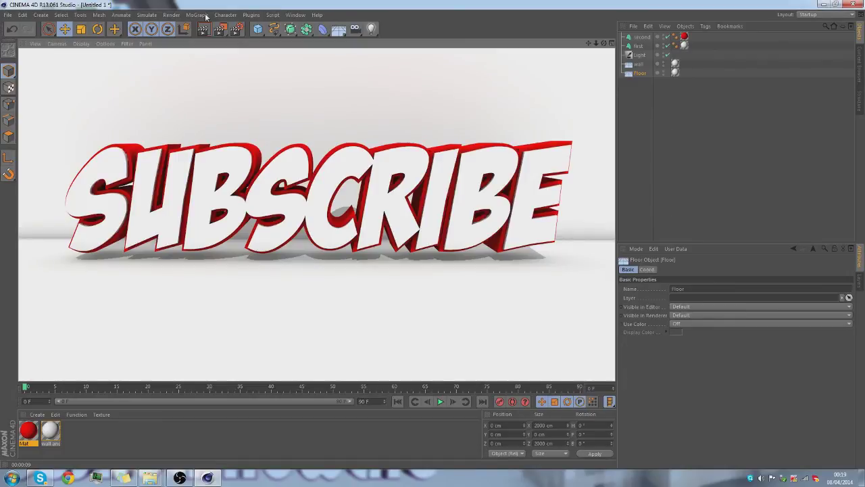
# Set the render's save file to "subscribe" in the projects Pictures folder, keeping the All files type
pyautogui.click(241, 31)
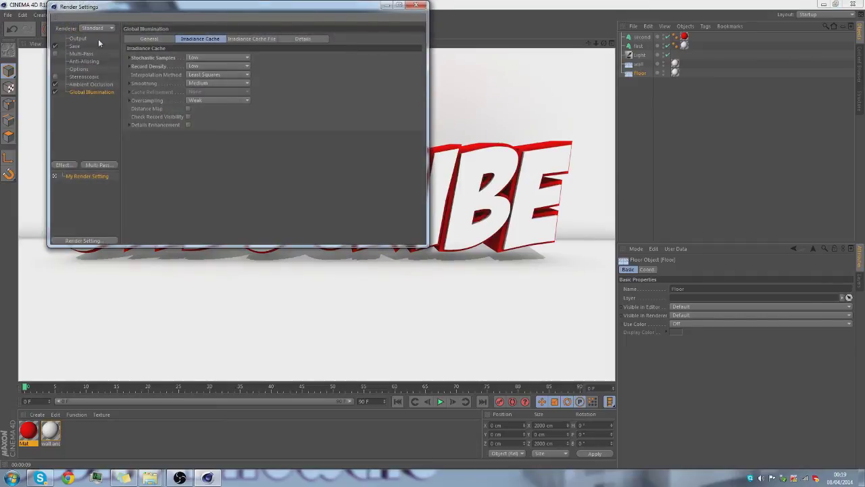
pyautogui.click(86, 46)
pyautogui.click(414, 54)
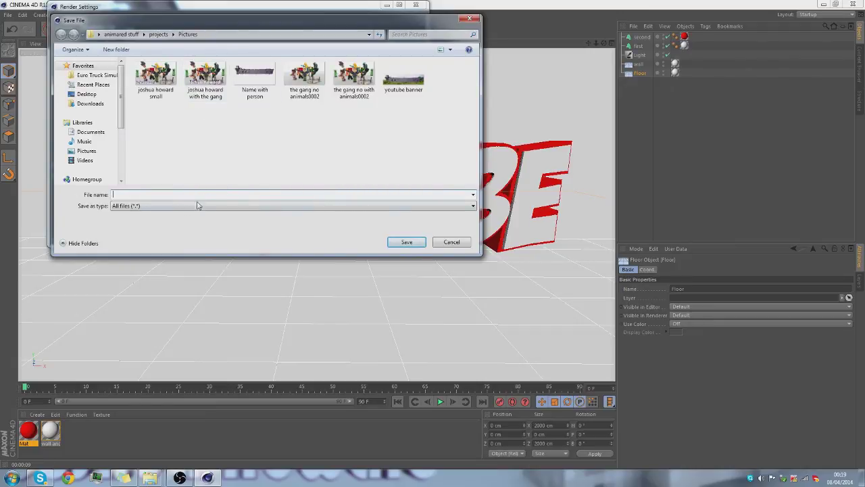
pyautogui.write('subscribe')
pyautogui.click(133, 208)
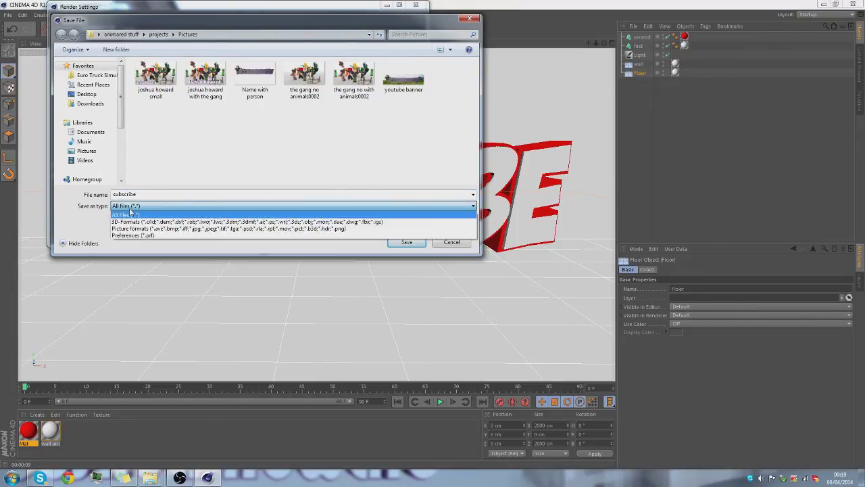
pyautogui.click(130, 211)
pyautogui.click(142, 209)
pyautogui.click(143, 210)
pyautogui.click(405, 242)
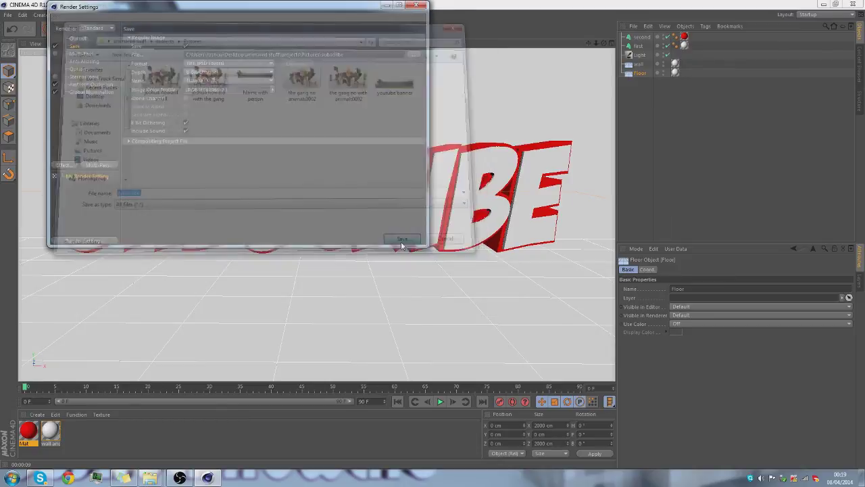
# Set the saved image format to PNG and close the render settings
pyautogui.click(219, 64)
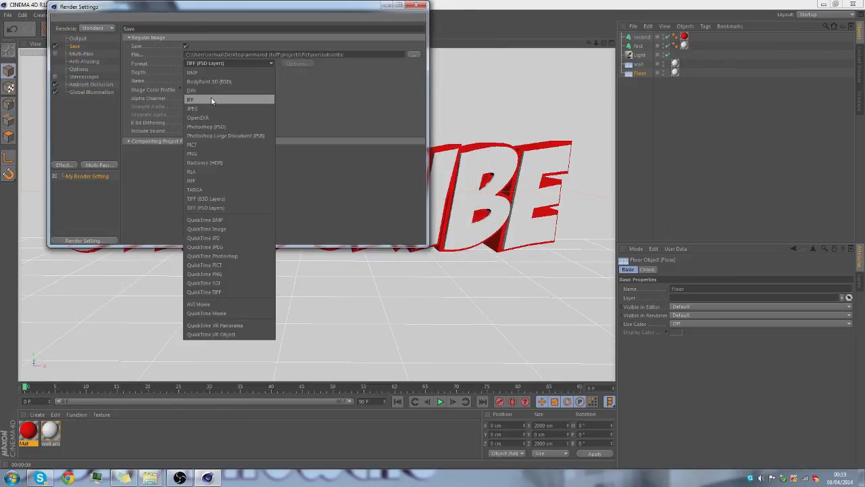
pyautogui.click(205, 153)
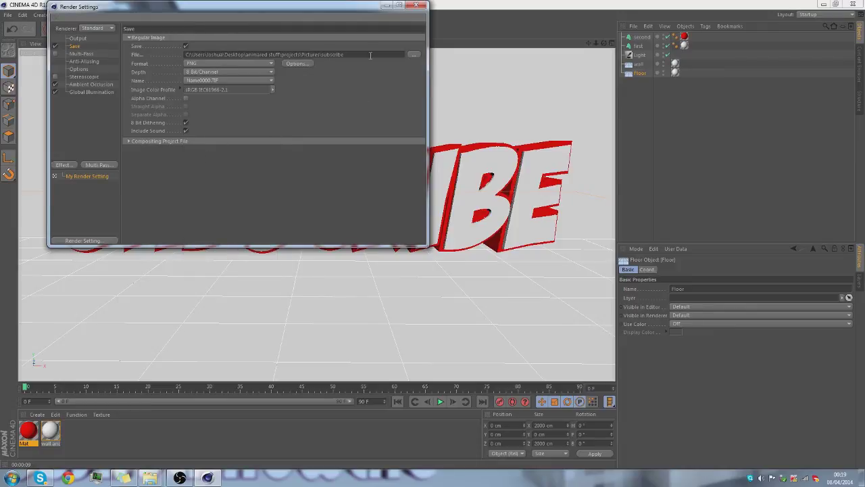
pyautogui.click(417, 4)
pyautogui.click(240, 30)
pyautogui.click(418, 5)
# Render the scene to the Picture Viewer and inspect the finished image at 100 %
pyautogui.click(221, 27)
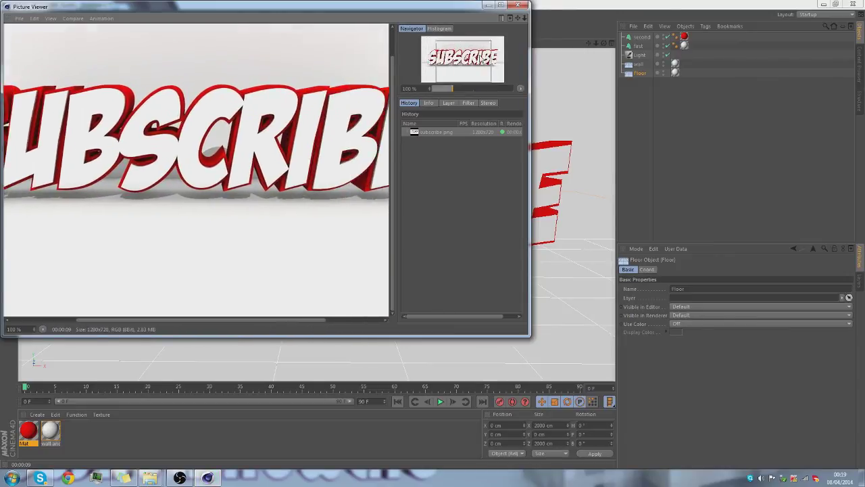
pyautogui.moveTo(473, 61)
pyautogui.mouseDown()
pyautogui.moveTo(459, 64)
pyautogui.moveTo(486, 64)
pyautogui.moveTo(460, 65)
pyautogui.moveTo(468, 65)
pyautogui.mouseUp()
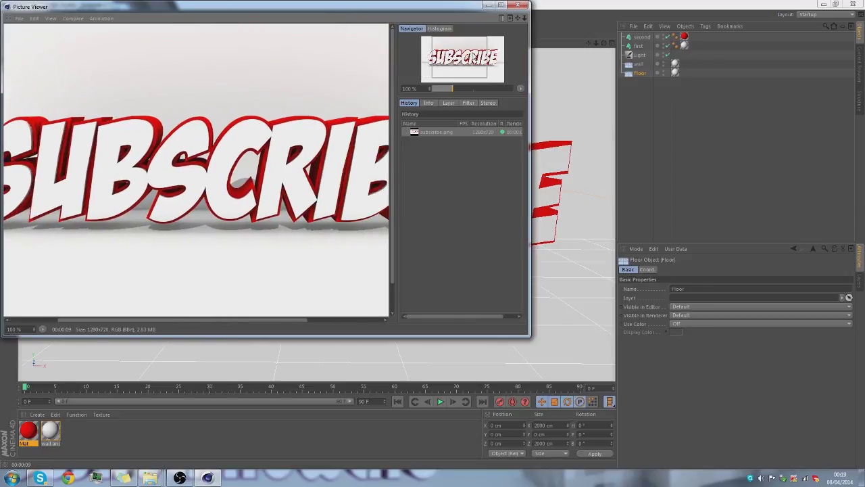